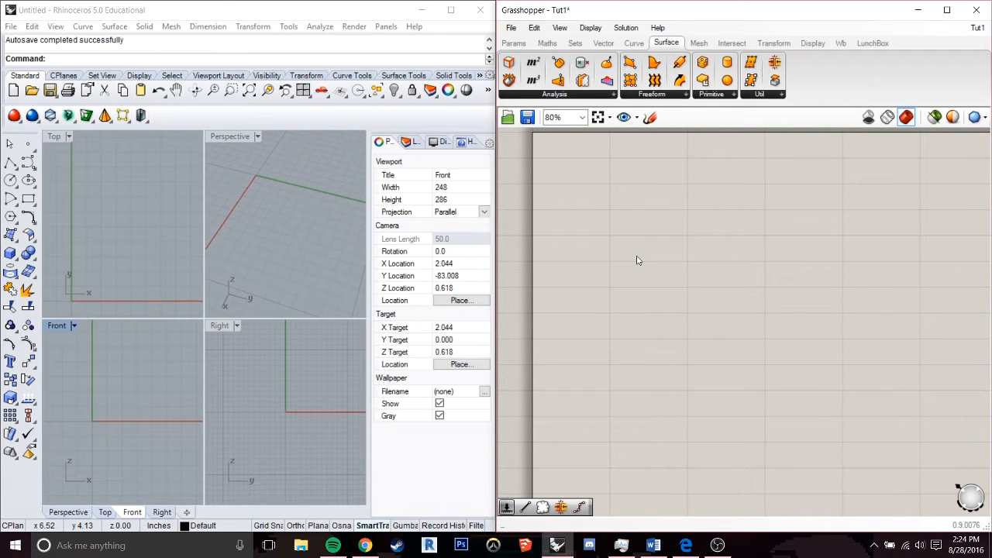
Search the component library for "voronoi" and add a Voronoi component to the canvas.
double_click(785, 295)
type("vo")
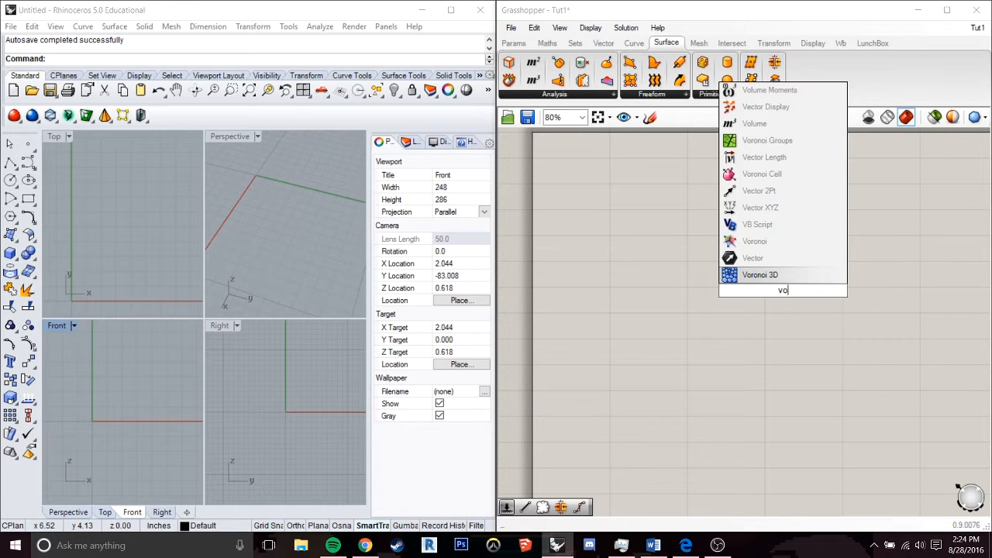
type("ronoi")
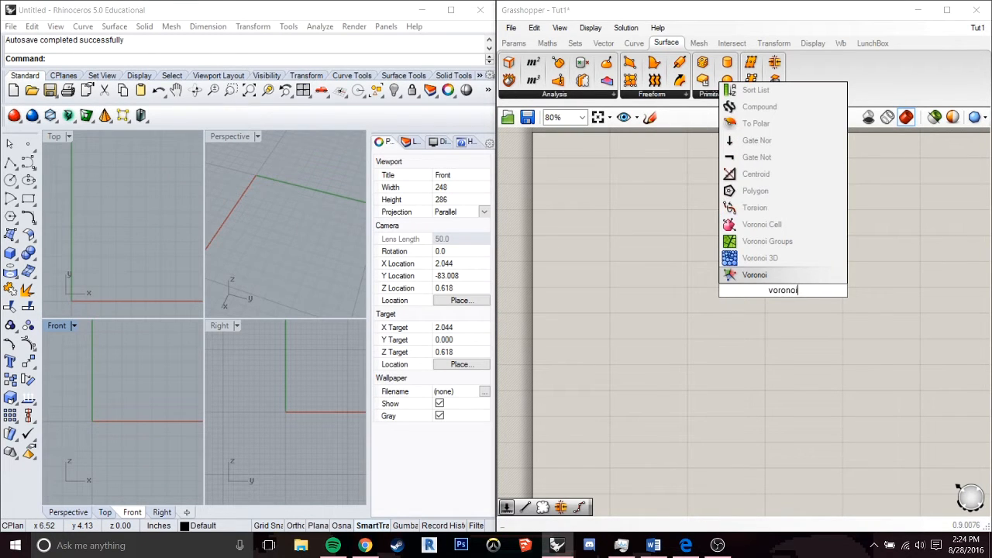
left_click(800, 280)
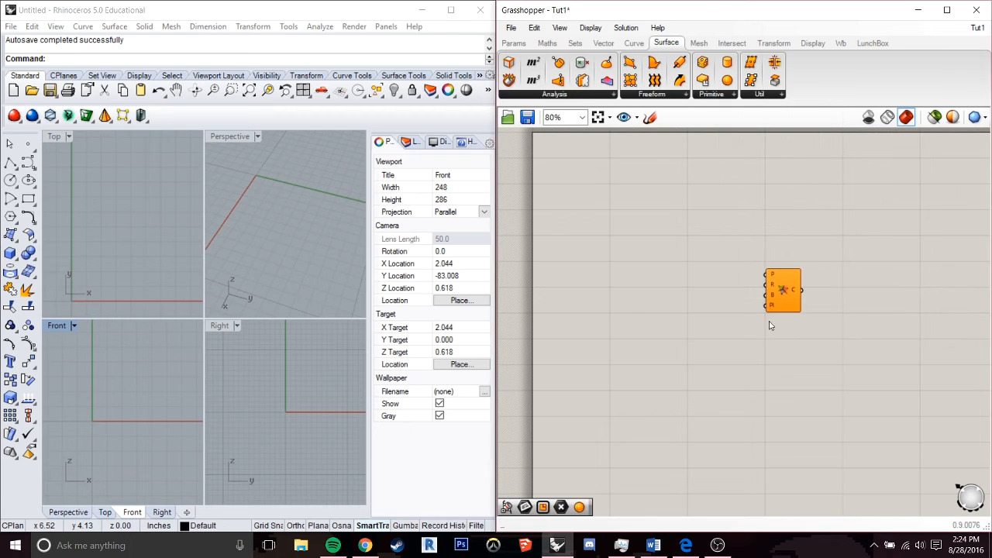
Examine the Voronoi component's points, boundary and plane inputs and shift it aside to leave room for upstream components.
scroll(798, 291, "up", 4)
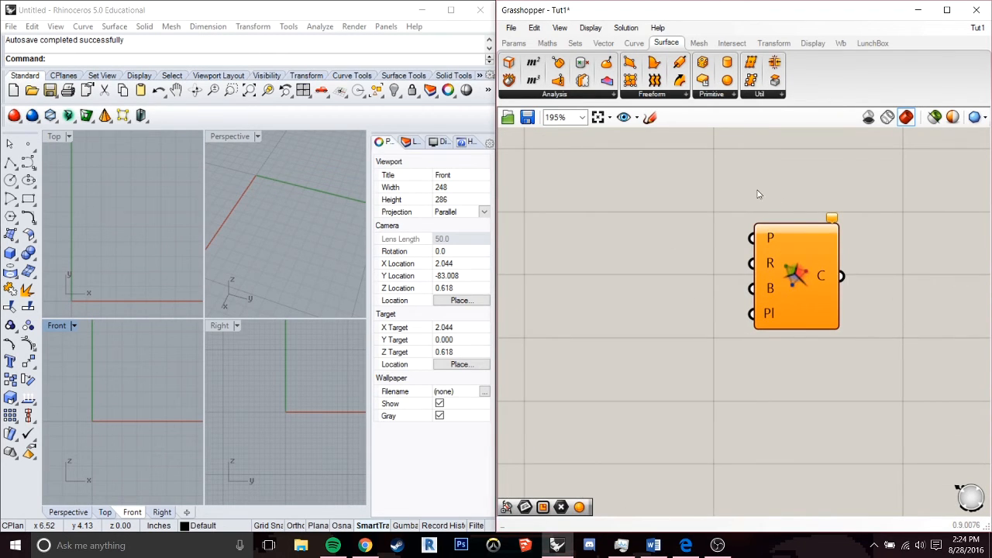
mouse_move(772, 240)
mouse_move(769, 289)
mouse_move(766, 315)
scroll(733, 290, "down", 5)
left_click_drag(766, 279, 872, 279)
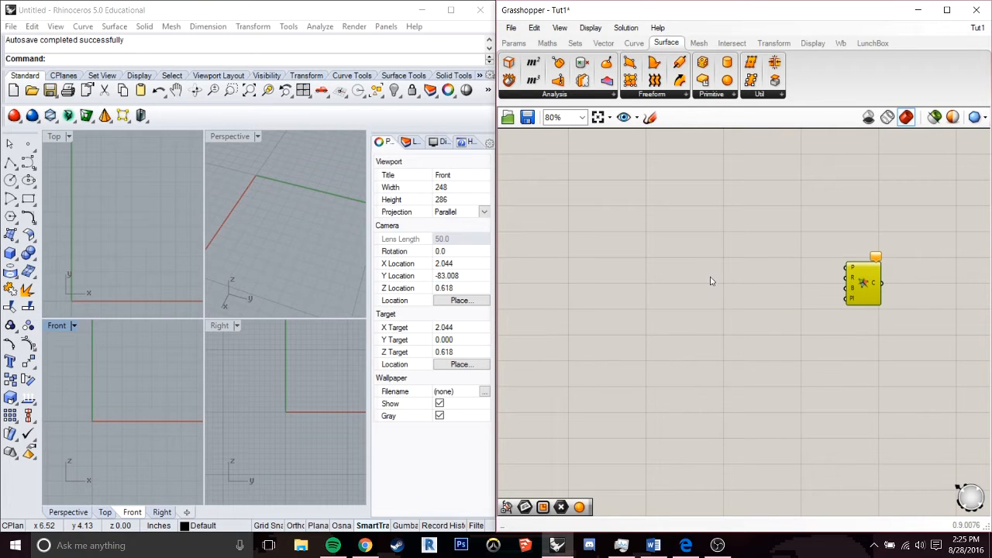
Add a Rectangle component to the canvas upstream of the Voronoi component and bring its preview into view.
double_click(618, 308)
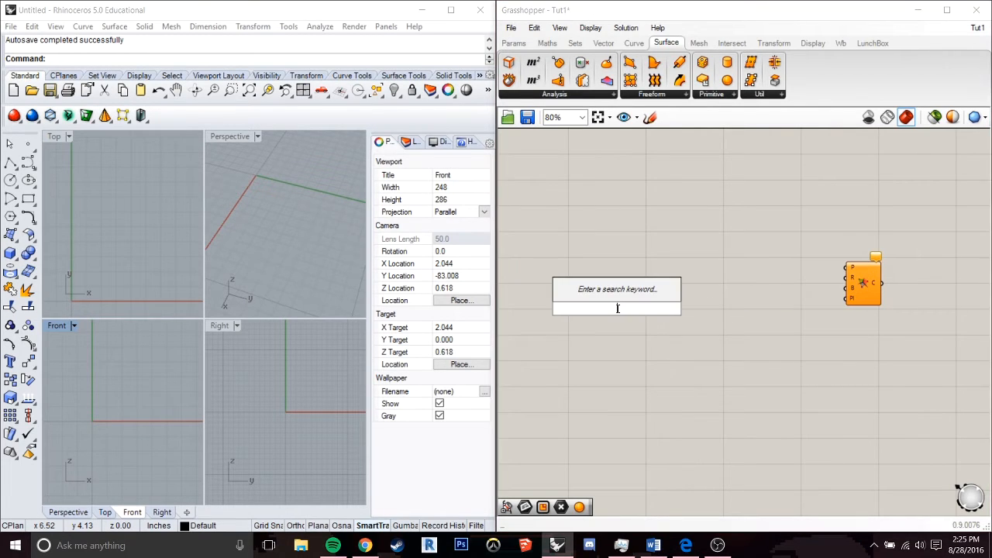
type("rectangl")
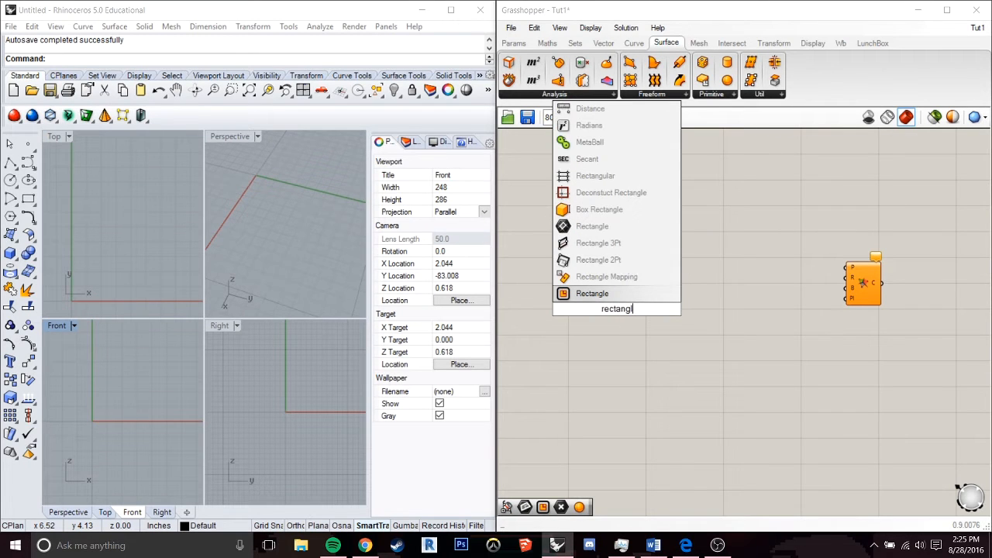
left_click(595, 293)
left_click_drag(615, 310, 657, 293)
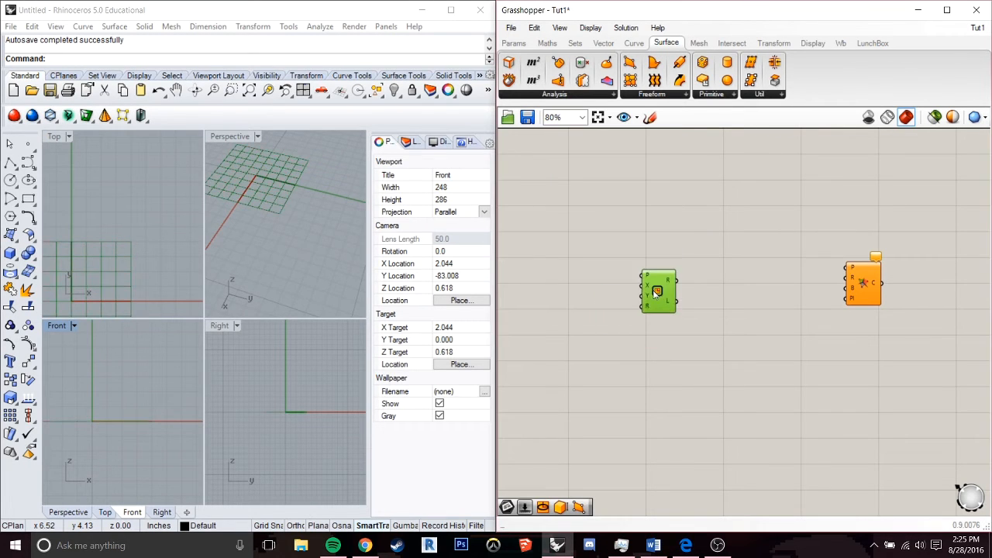
right_click_drag(96, 269, 153, 228)
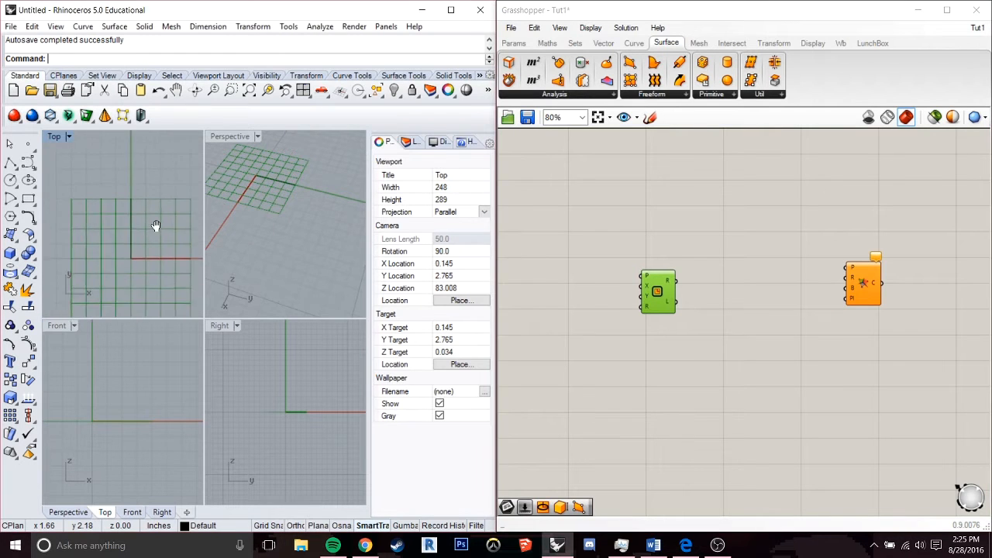
scroll(153, 225, "down", 2)
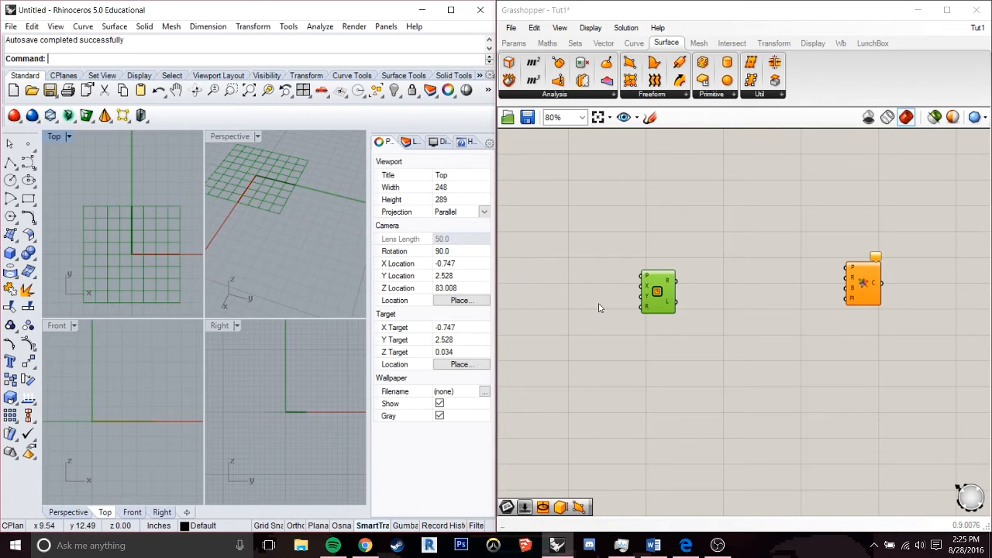
Create a number slider with value 5 and connect it to the Rectangle component's X and Y size inputs.
scroll(558, 352, "up", 2)
scroll(551, 354, "down", 1)
double_click(550, 352)
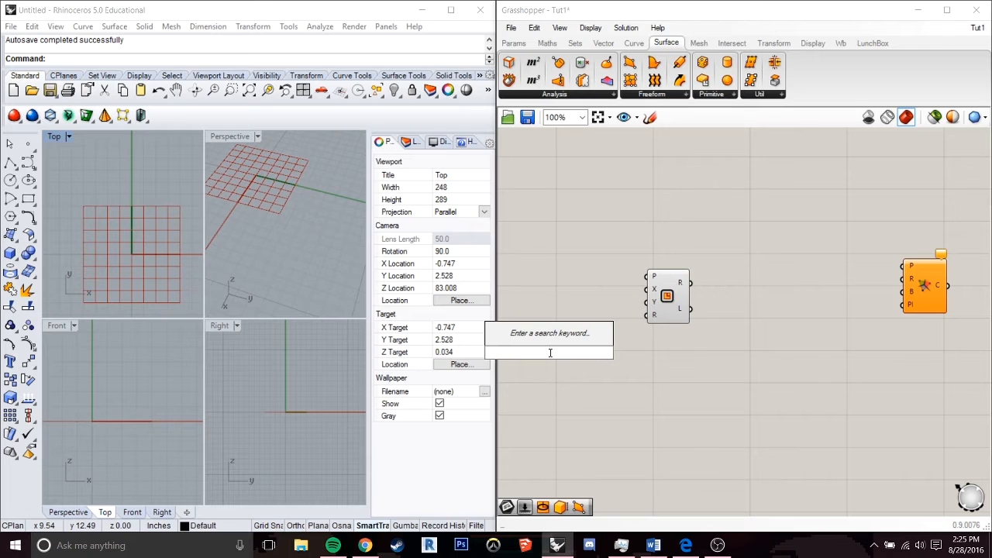
type("5")
key("Return")
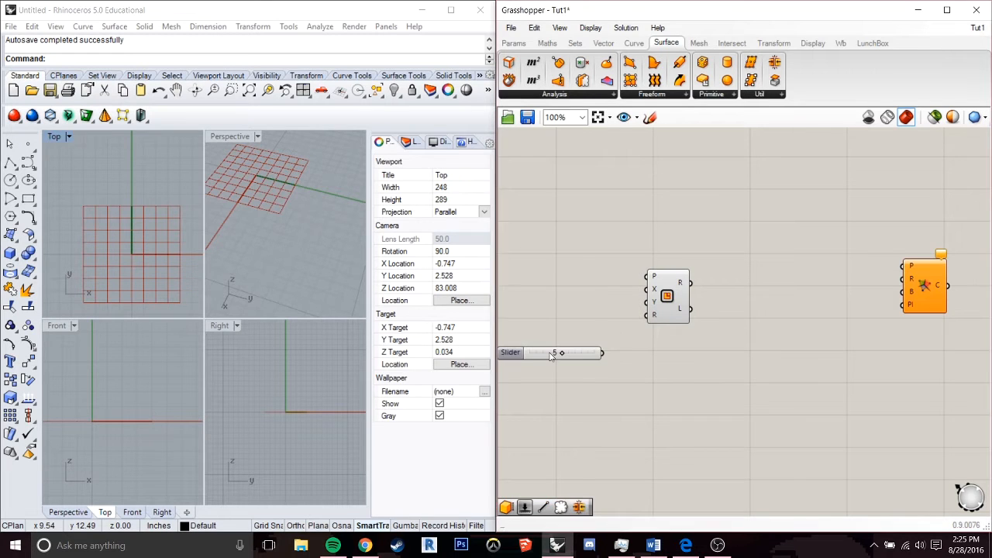
left_click_drag(550, 359, 548, 343)
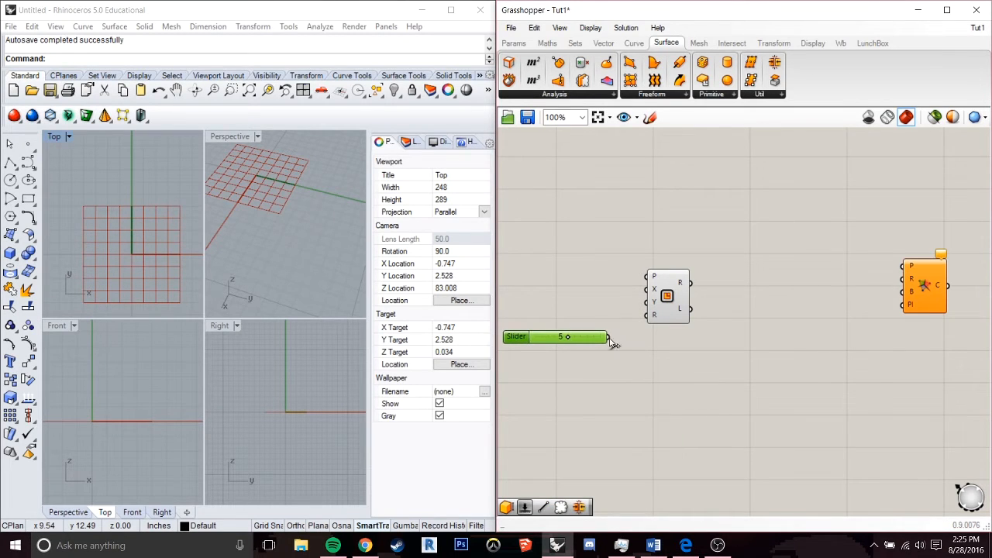
left_click_drag(611, 341, 650, 303)
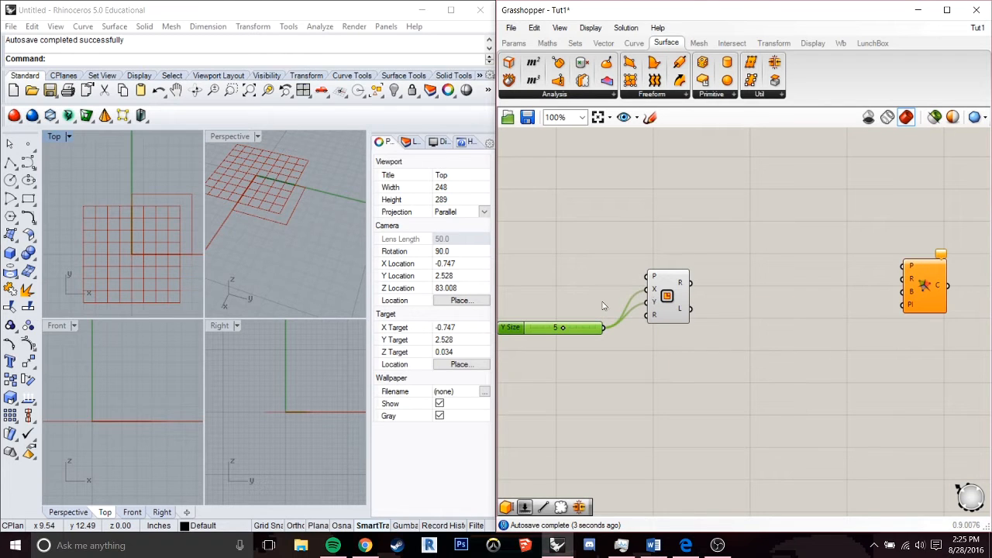
Select the Rectangle component, check its preview in the Top viewport, and move it slightly higher on the canvas.
left_click(671, 301)
scroll(178, 202, "up", 4)
right_click_drag(178, 203, 161, 201)
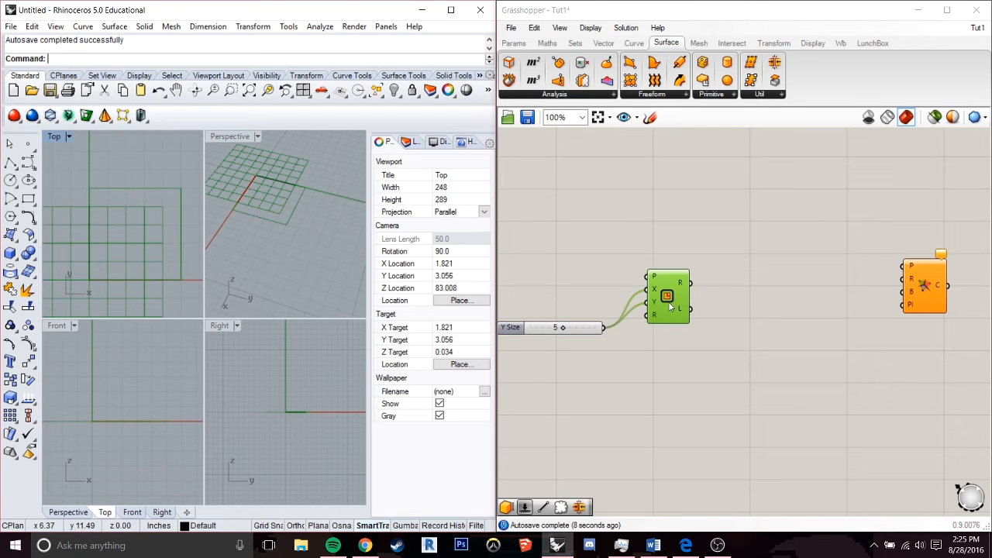
left_click_drag(671, 308, 660, 269)
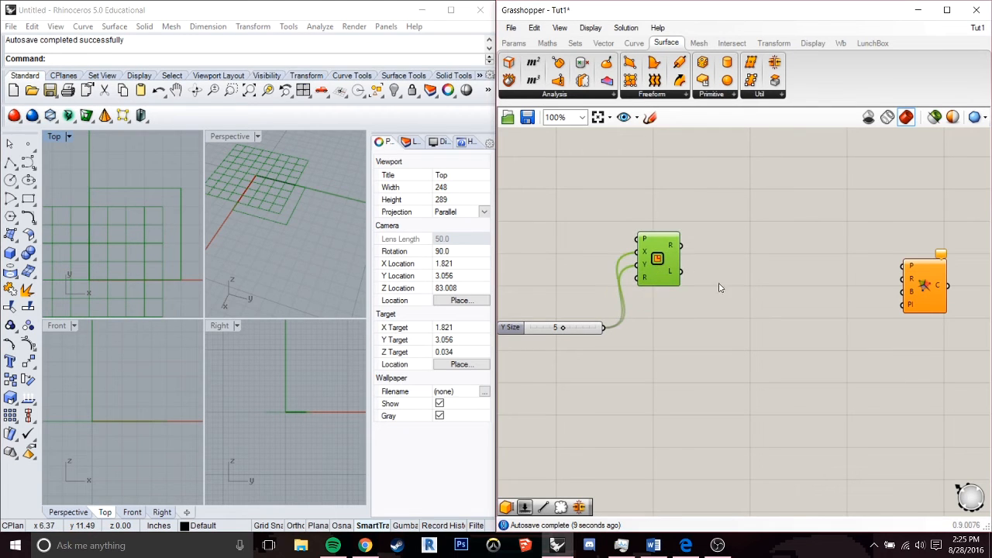
Add a Populate 2D component between the Rectangle and Voronoi components.
double_click(749, 242)
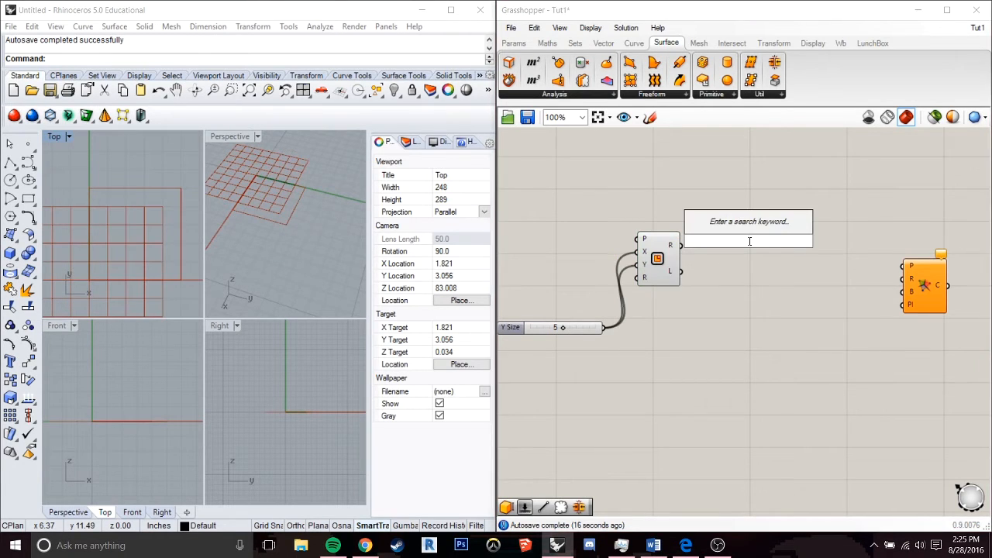
type("popul")
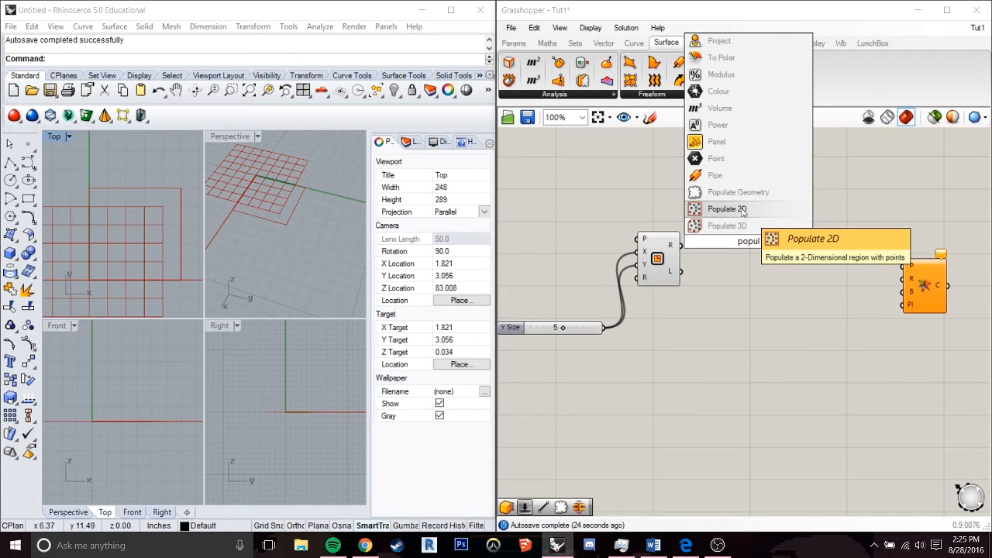
left_click(741, 211)
mouse_move(745, 247)
left_mouse_down()
mouse_move(801, 246)
mouse_move(762, 253)
left_mouse_up()
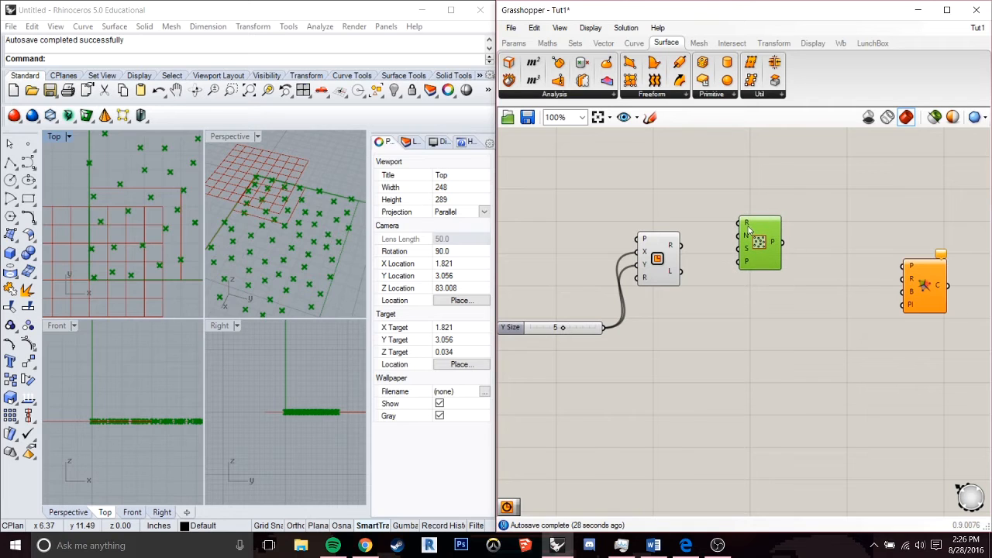
Connect the Rectangle component's R output to the Populate 2D Region input and space the two components further apart.
mouse_move(746, 225)
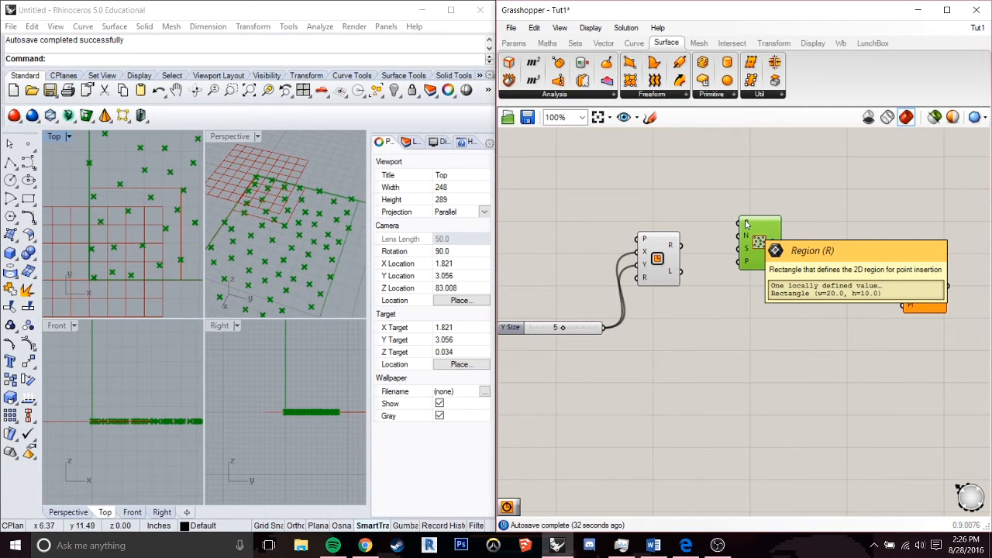
scroll(186, 211, "down", 6)
right_click_drag(181, 209, 136, 217)
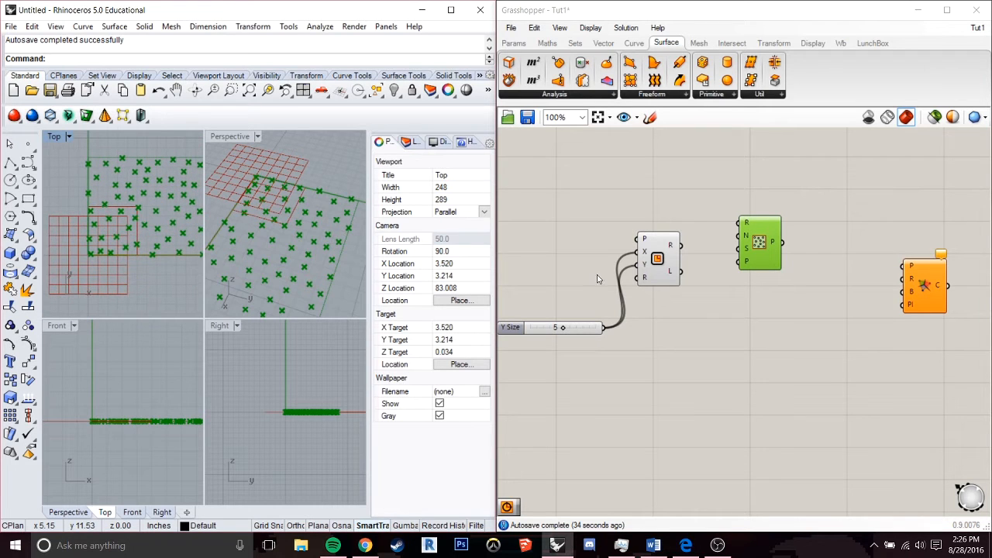
left_click_drag(681, 246, 744, 228)
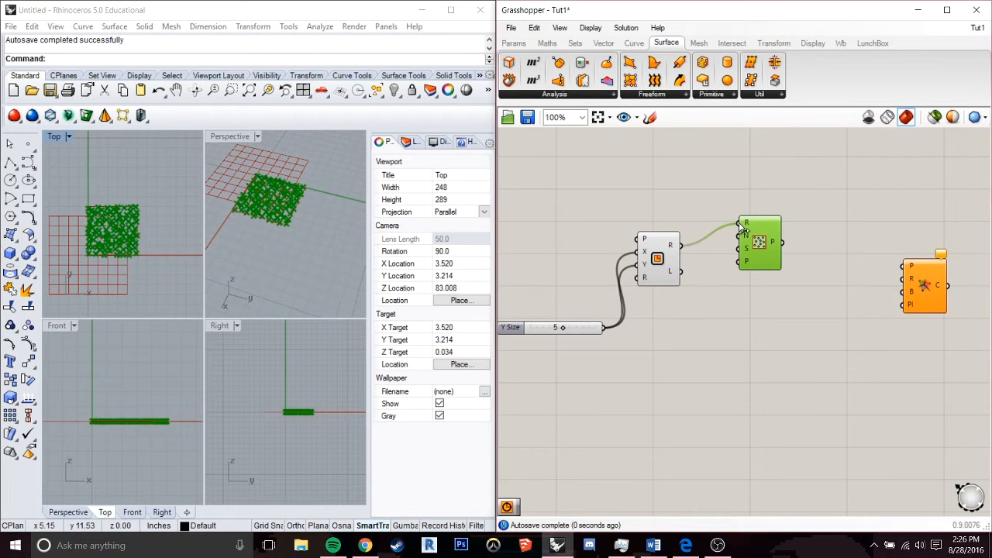
scroll(103, 242, "up", 6)
right_click_drag(103, 243, 139, 238)
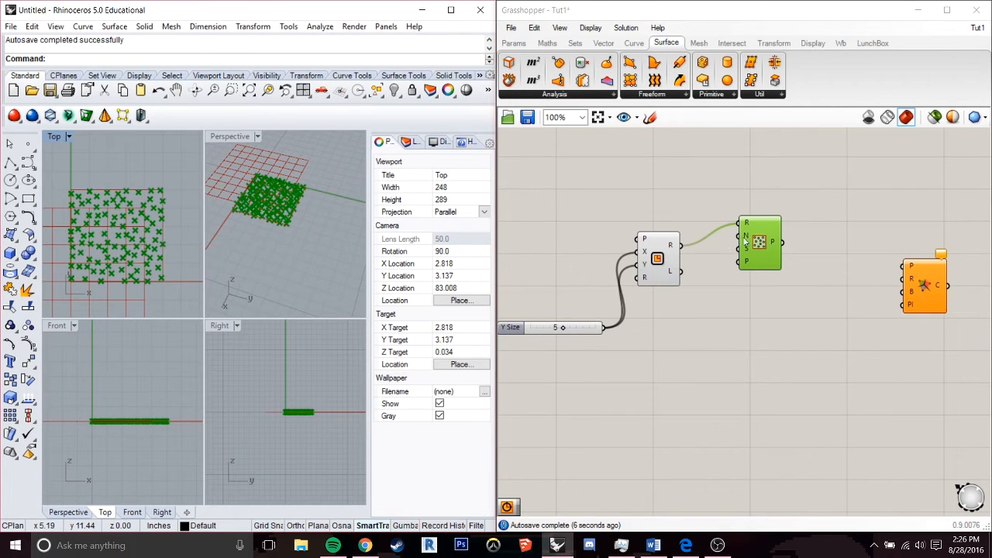
mouse_move(748, 226)
left_click_drag(759, 239, 801, 239)
Create a number slider with value 50 and connect it to the Populate 2D Count (N) input.
left_click(648, 193)
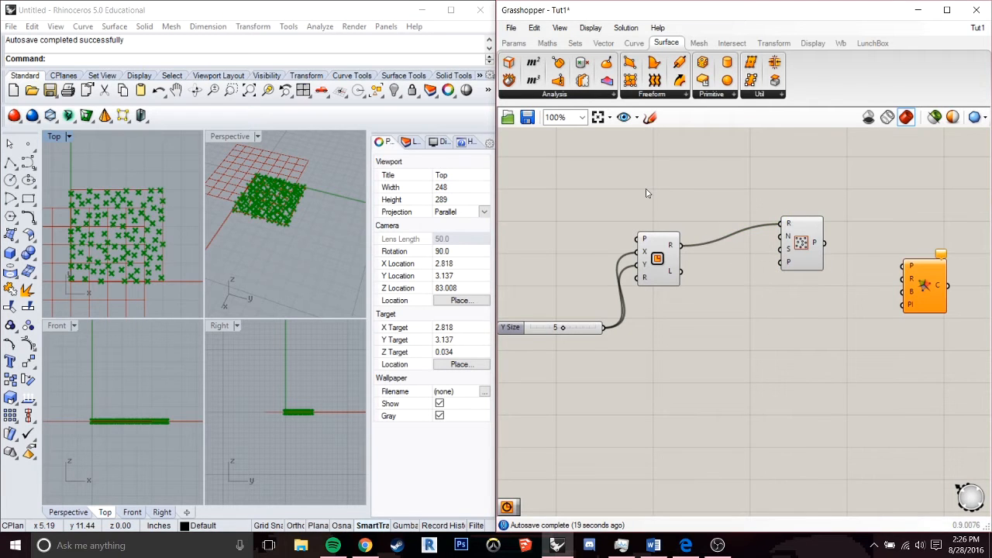
double_click(648, 193)
type("50")
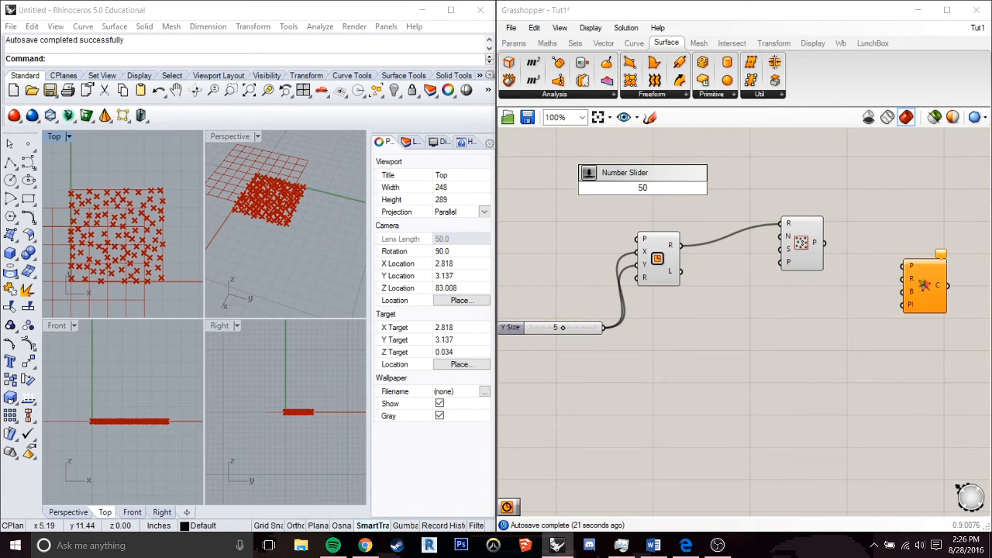
key("Return")
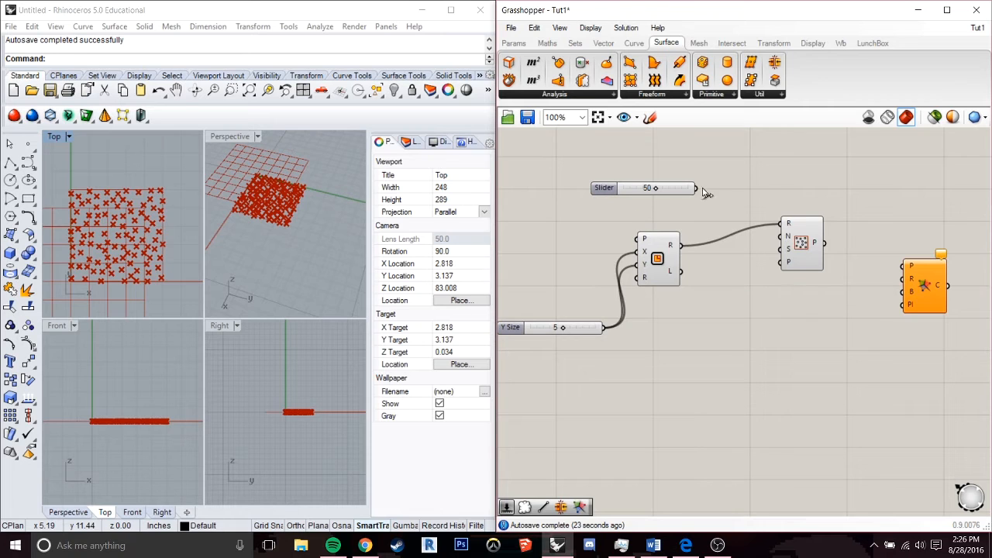
left_click_drag(675, 191, 774, 235)
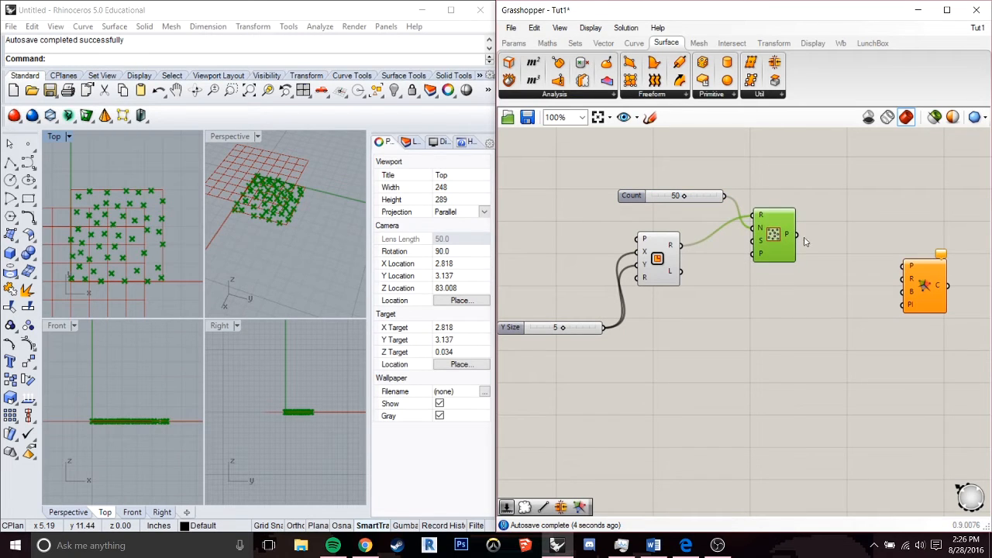
Connect the Populate 2D points output to the Voronoi P input and inspect the resulting cells in the Top viewport.
left_click_drag(901, 275, 881, 267)
left_click_drag(799, 236, 882, 266)
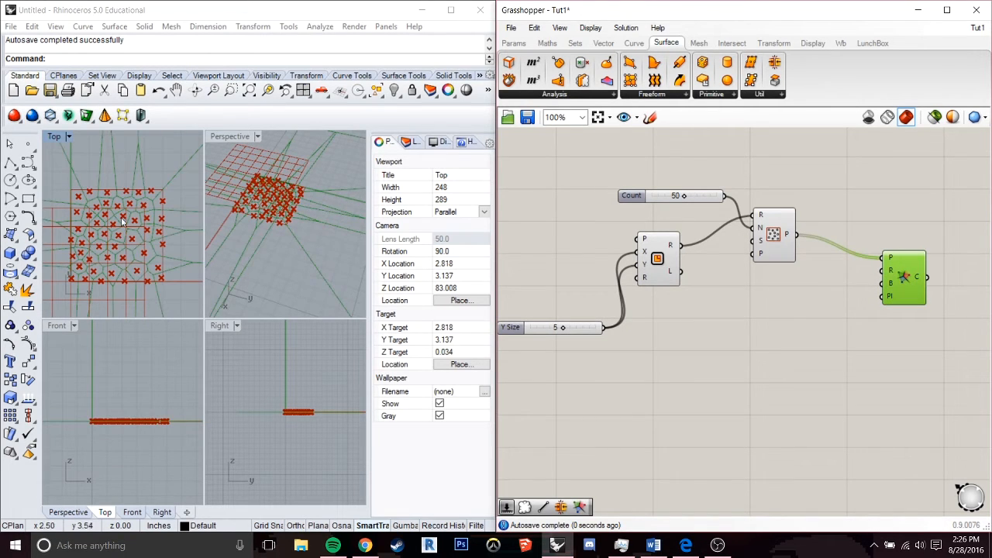
scroll(131, 222, "down", 1)
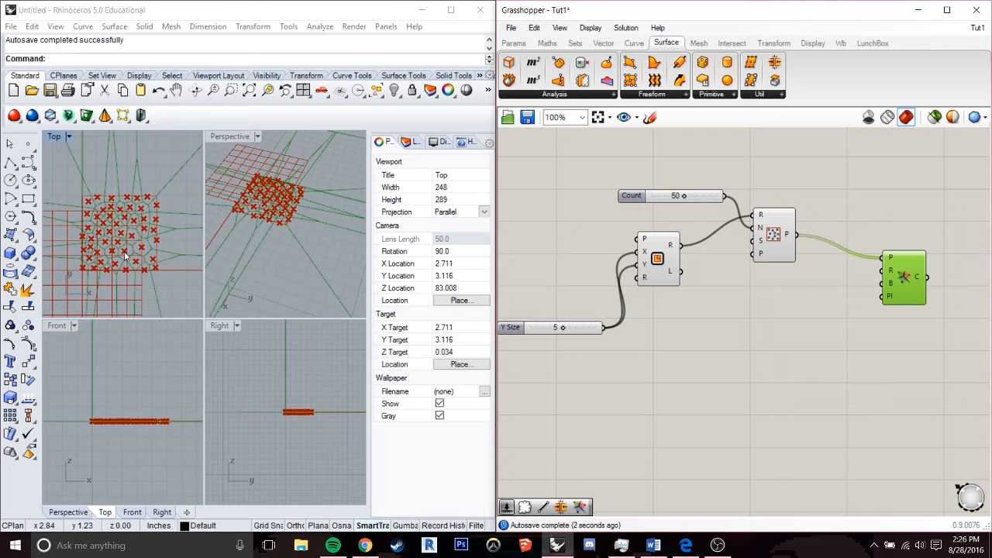
scroll(116, 242, "up", 2)
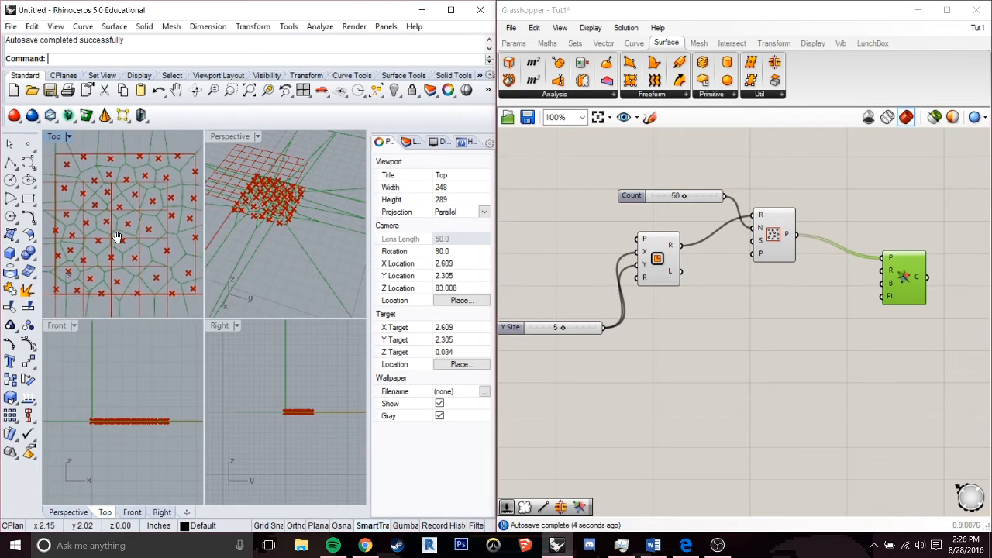
scroll(110, 232, "up", 2)
right_click_drag(121, 238, 117, 235)
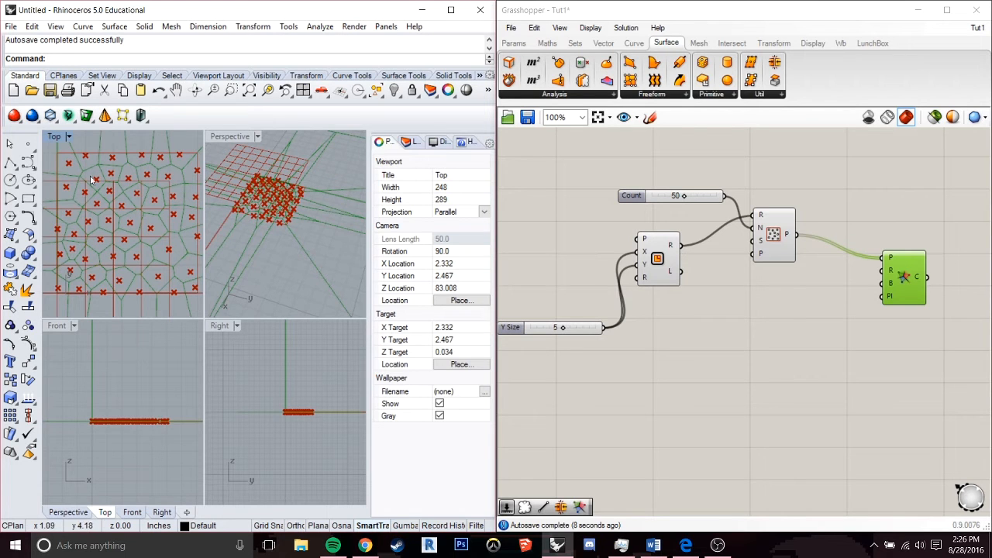
scroll(118, 208, "down", 3)
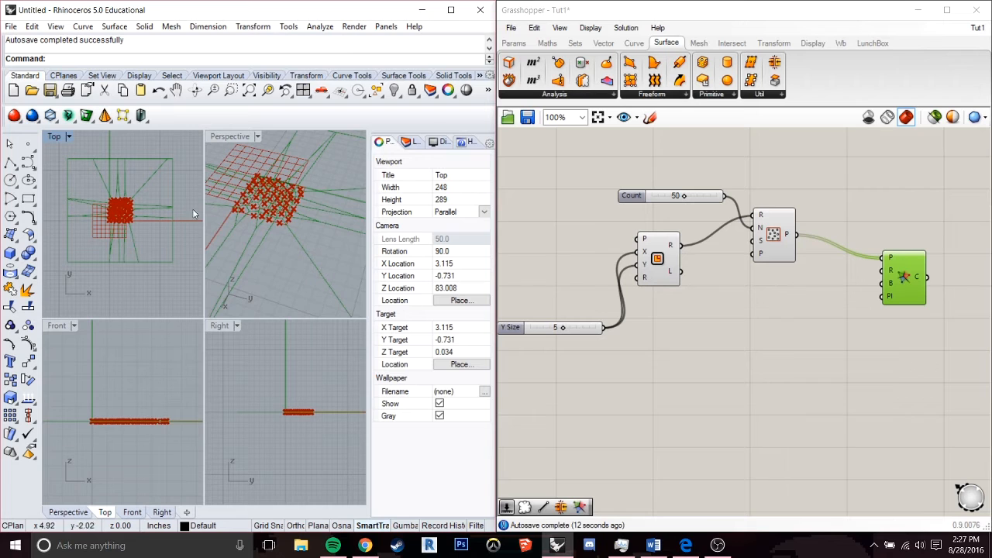
scroll(122, 209, "up", 2)
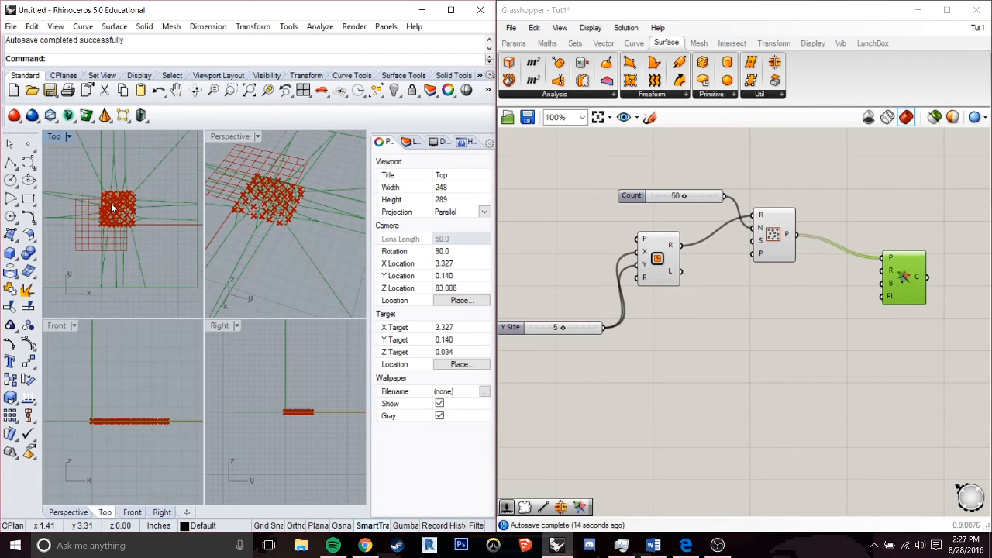
scroll(113, 208, "up", 2)
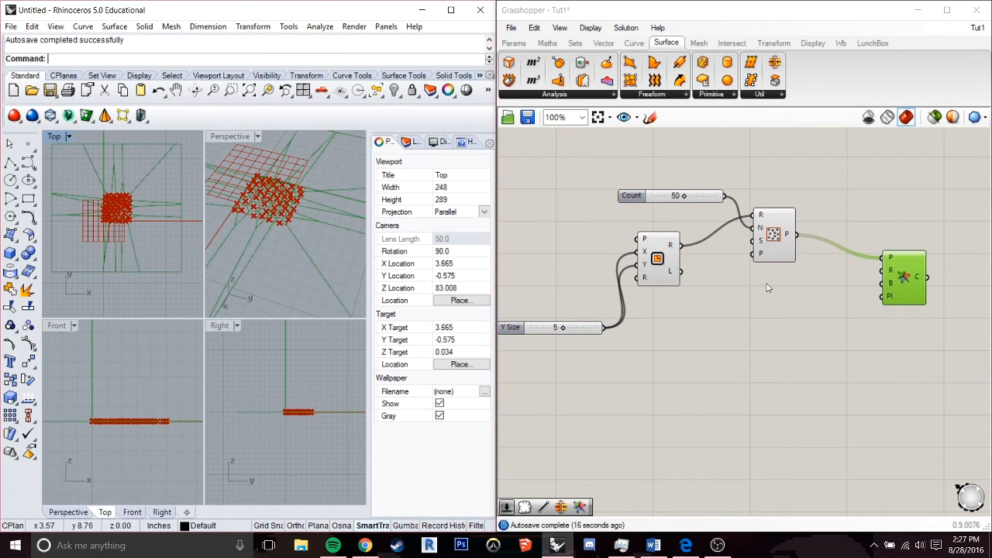
Move the Rectangle component lower and connect its R output to the Voronoi Boundary (B) input.
left_click(827, 293)
left_click_drag(668, 259, 683, 297)
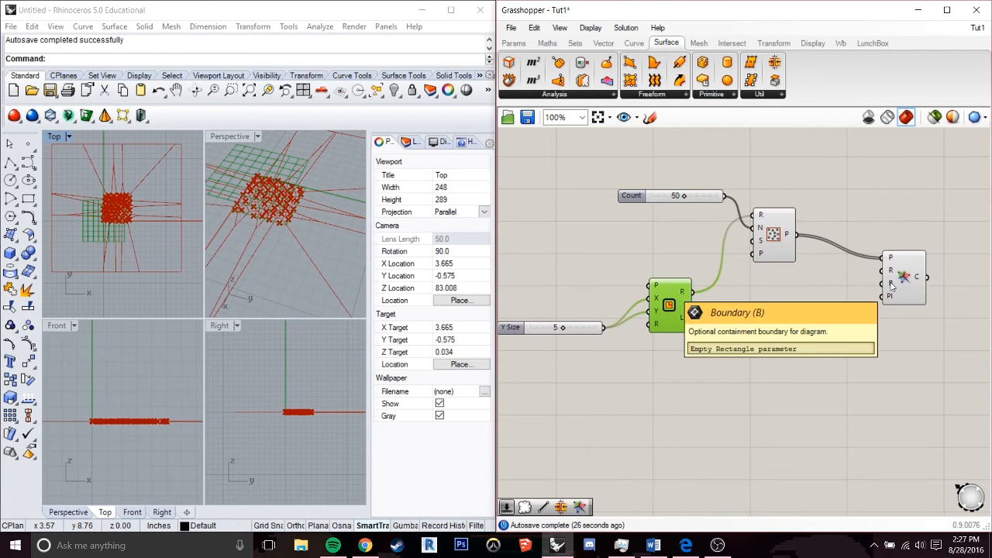
left_click_drag(692, 293, 881, 284)
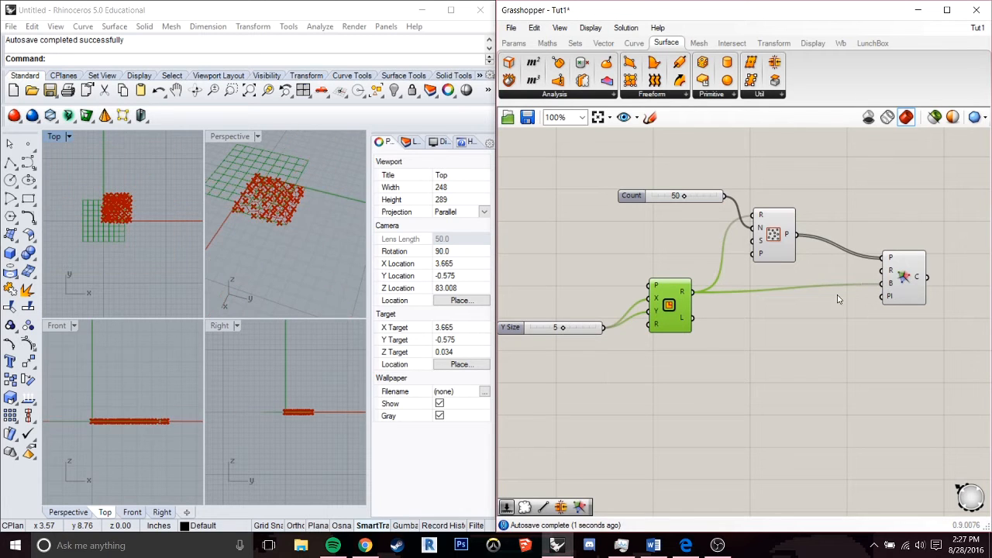
left_click(146, 206)
scroll(142, 207, "up", 5)
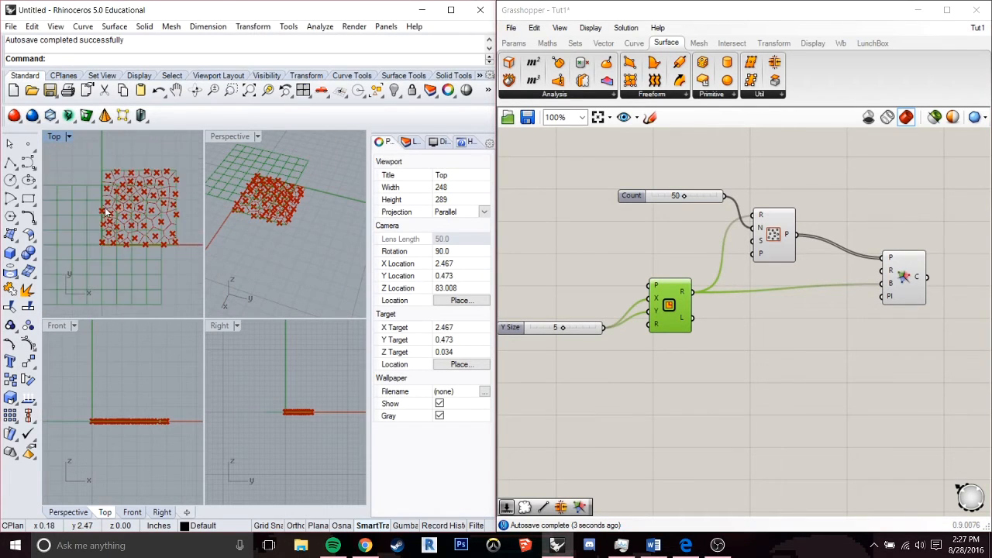
right_click_drag(146, 194, 133, 209)
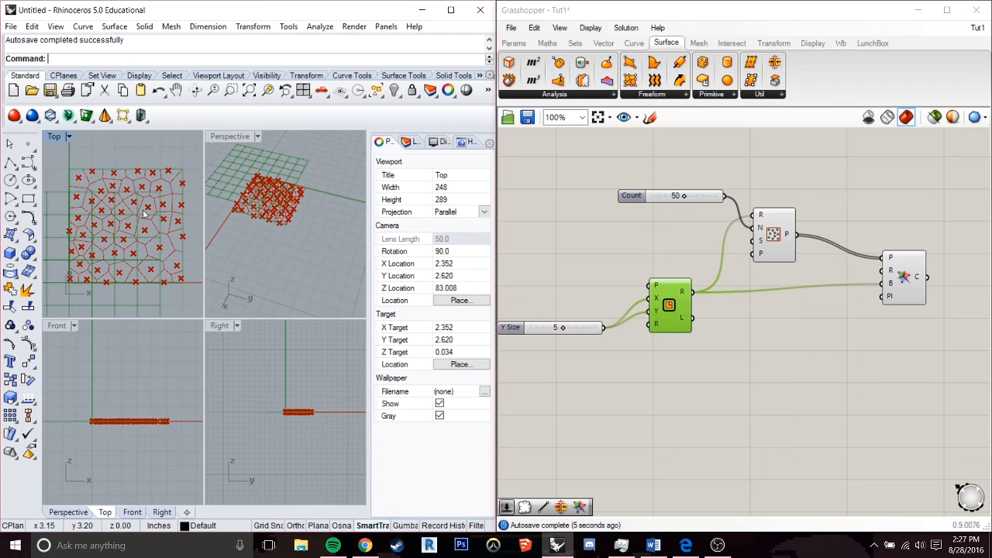
Move the Voronoi component closer to Populate 2D and inspect the bounded cells in the Top viewport.
left_click_drag(908, 278, 884, 279)
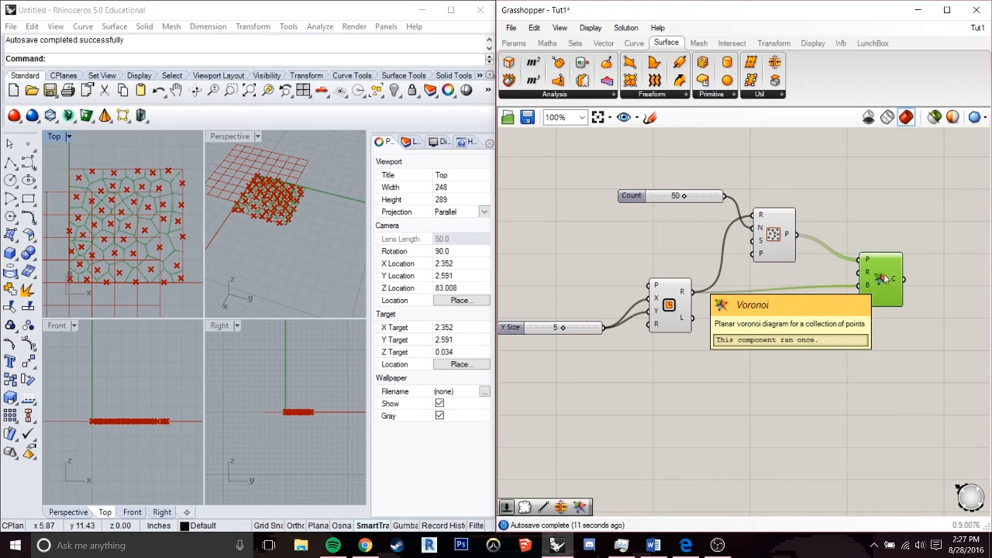
right_click_drag(892, 279, 831, 289)
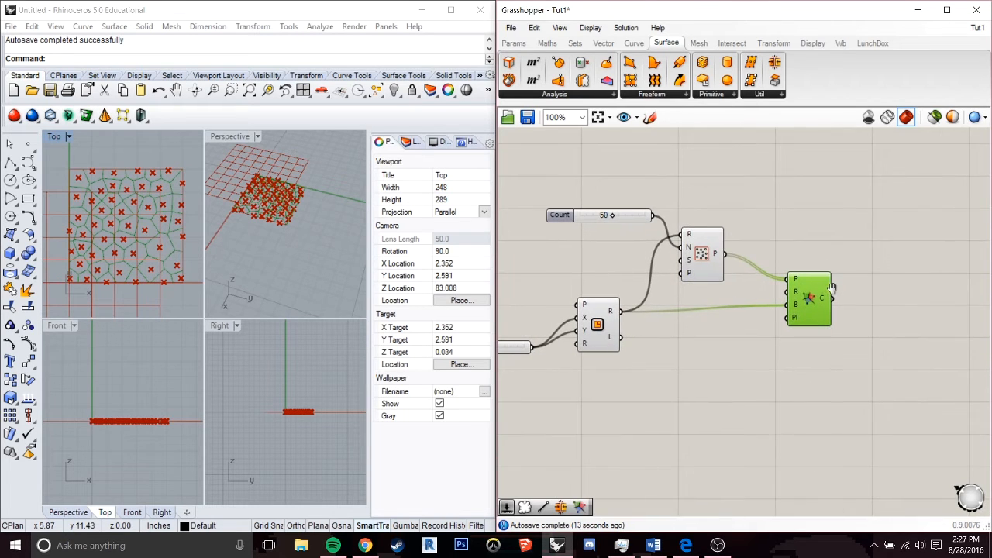
scroll(115, 228, "up", 2)
right_click_drag(142, 201, 138, 213)
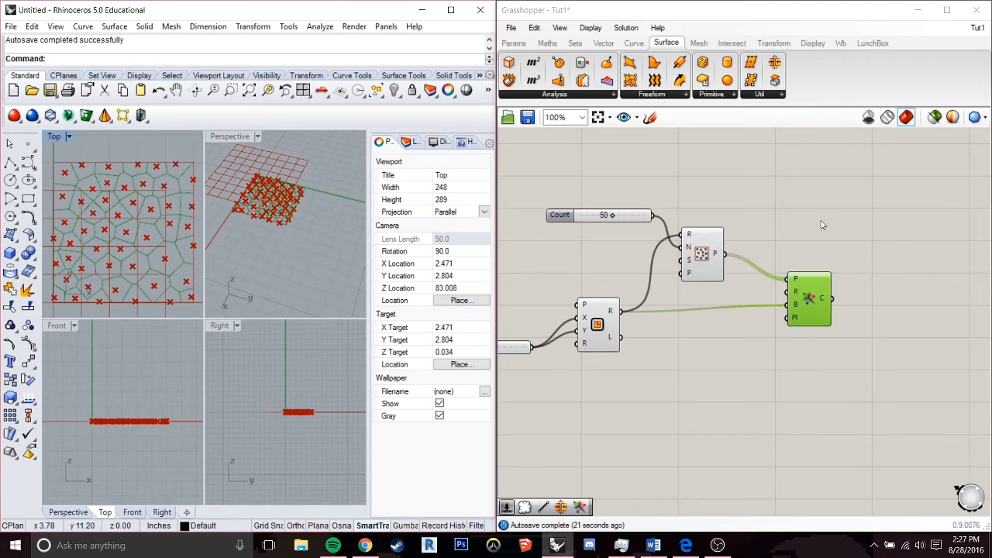
Add a Circle component with plane and radius inputs above the Voronoi component.
mouse_move(718, 257)
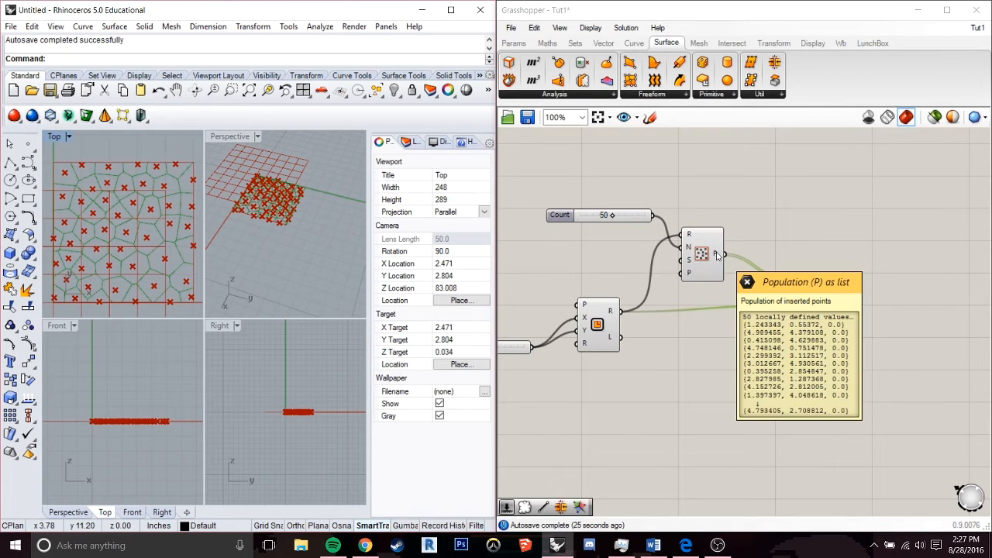
double_click(822, 206)
type("circl")
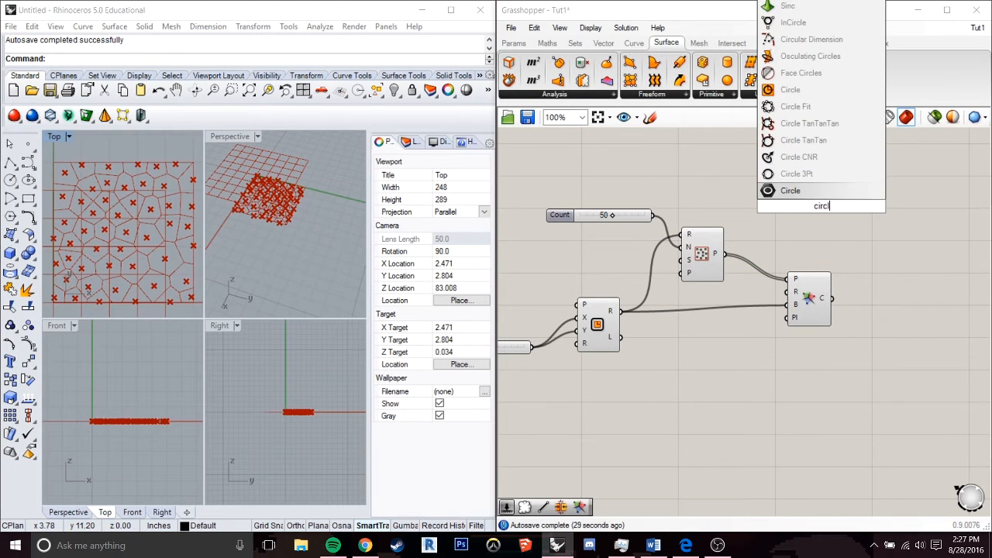
left_click(828, 125)
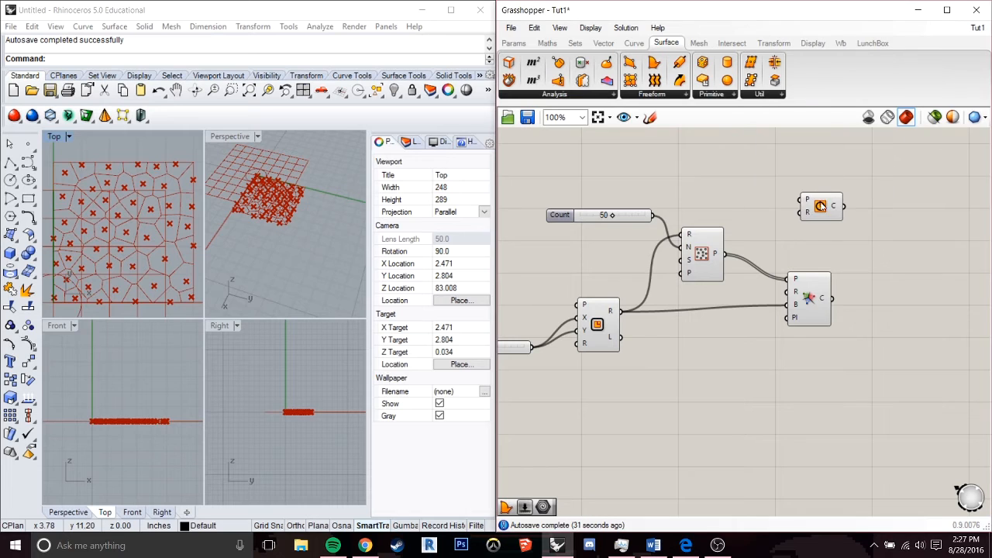
left_click_drag(826, 207, 853, 197)
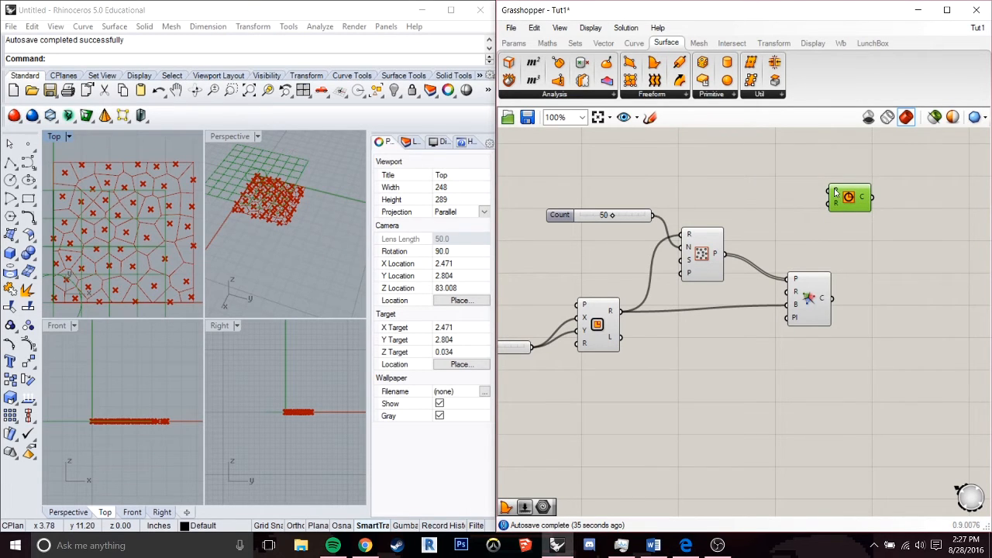
Create an integer number slider with value 5 and connect it to the Circle radius (R) input.
mouse_move(835, 193)
double_click(775, 226)
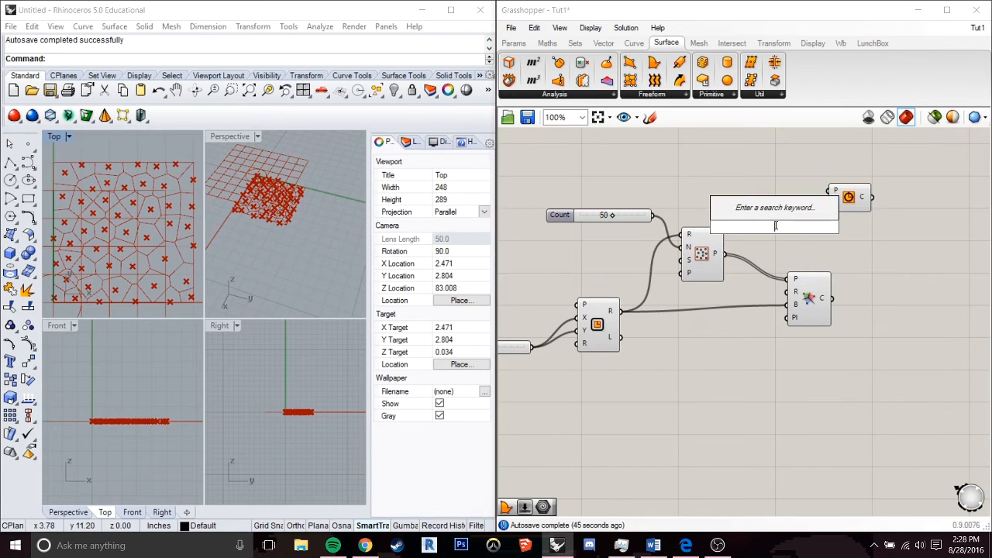
type("5")
key("Return")
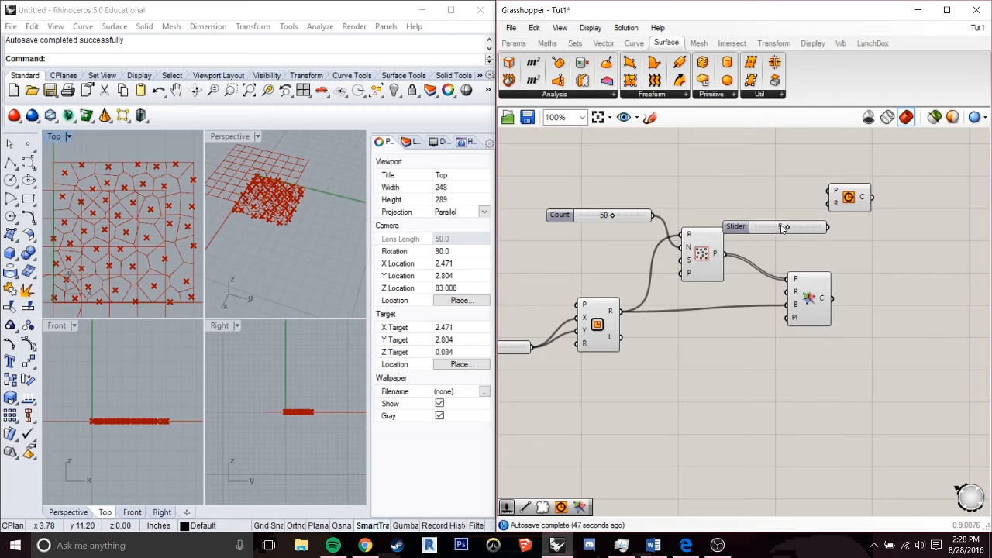
left_click_drag(836, 232, 827, 203)
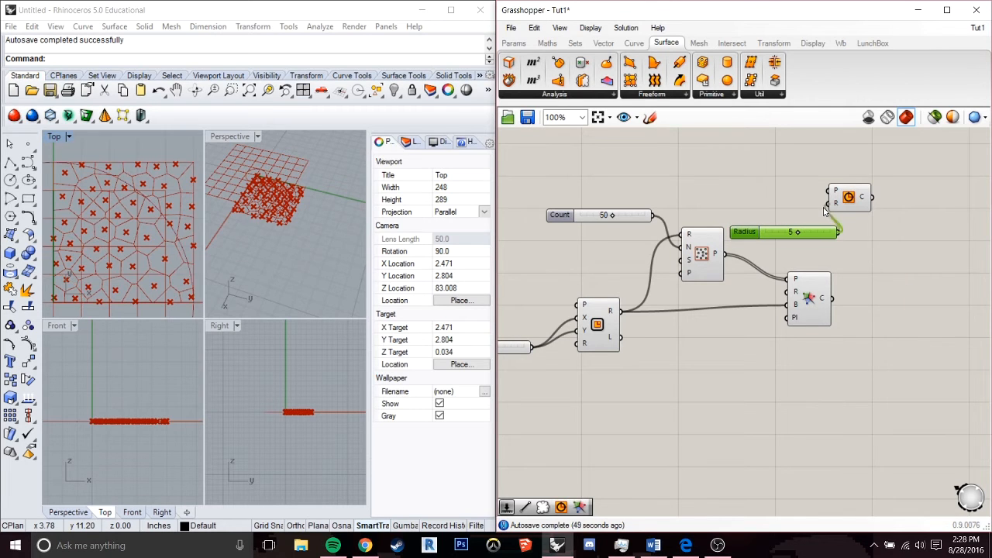
scroll(160, 215, "down", 2)
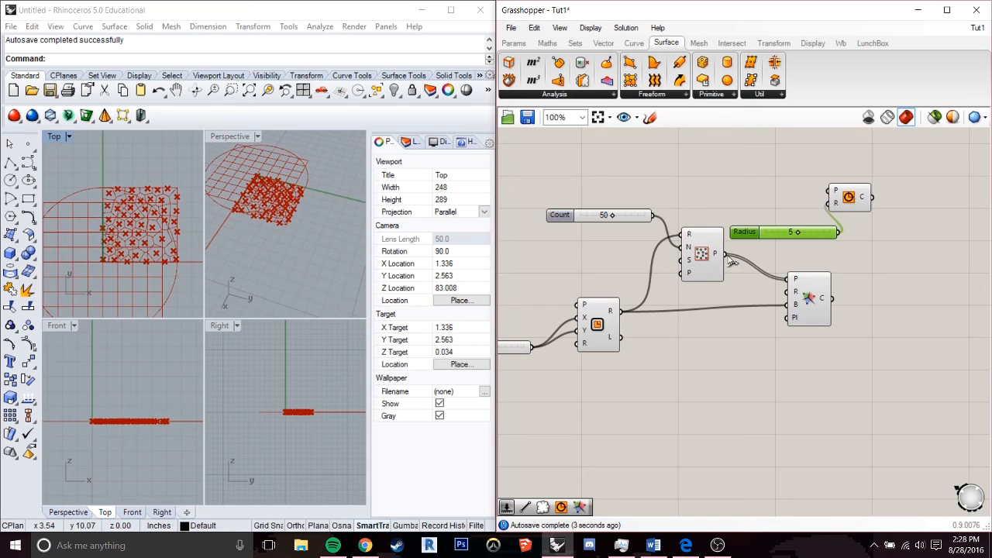
Connect the Populate 2D points output to the Circle P input and replace the integer radius slider with a decimal slider at 0.250.
left_click_drag(733, 245, 834, 192)
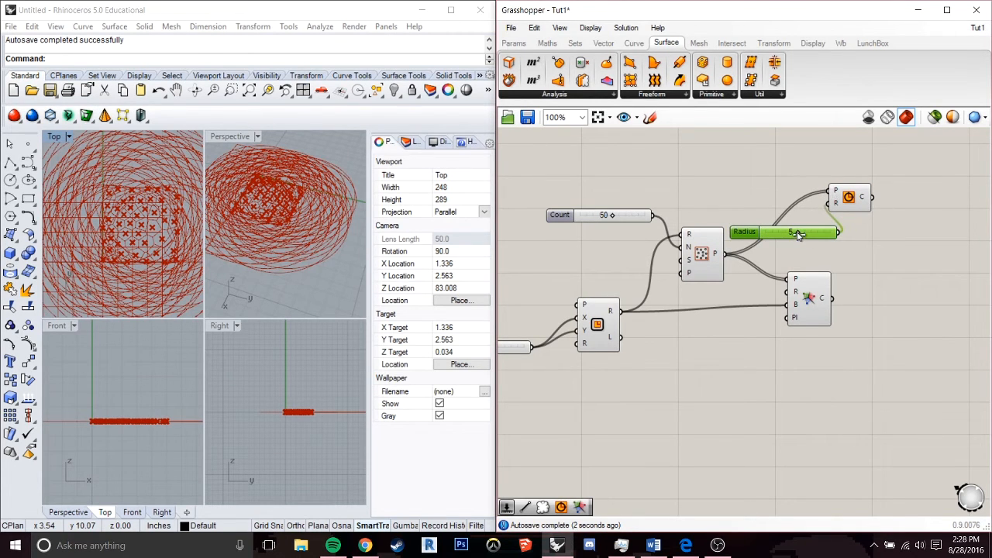
left_click_drag(798, 234, 762, 238)
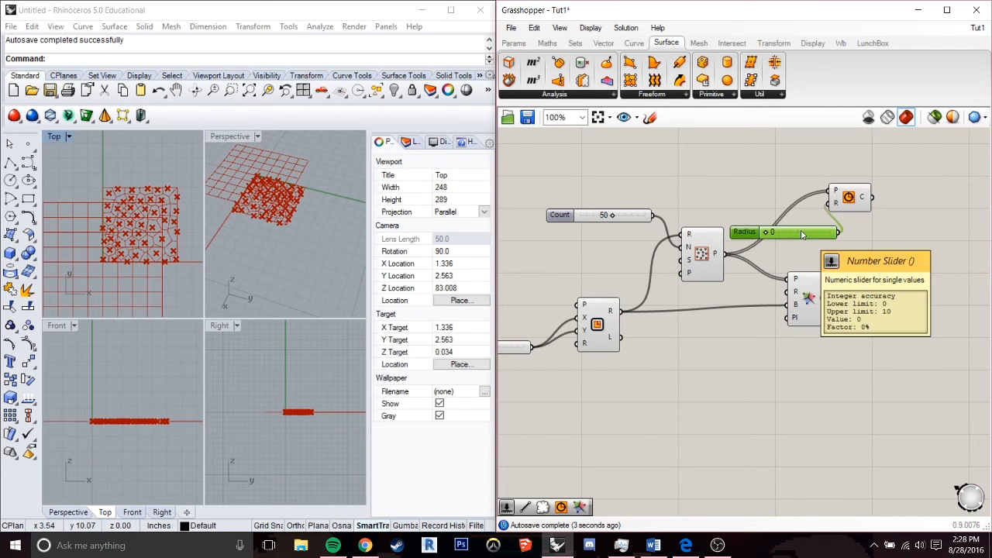
key("Delete")
left_click(513, 43)
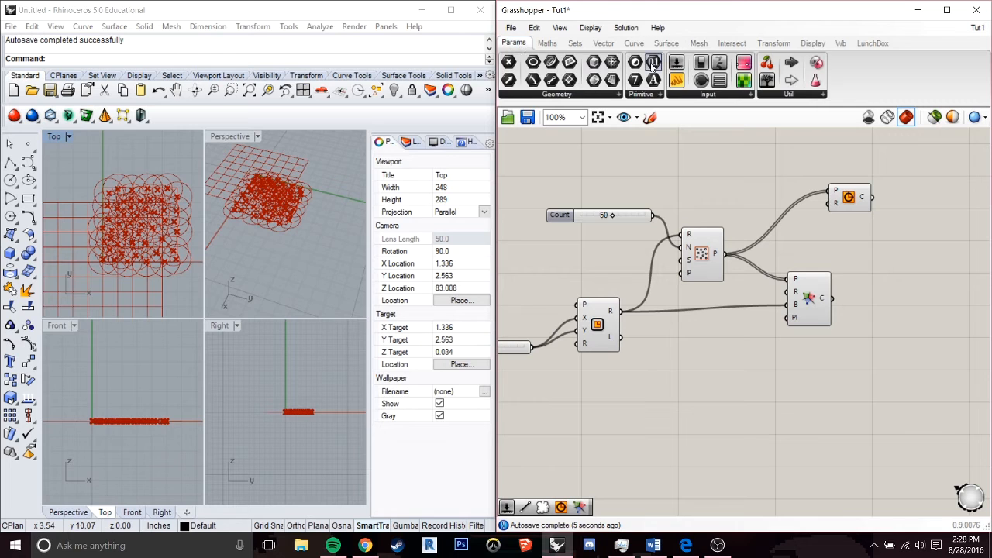
left_click_drag(676, 66, 831, 203)
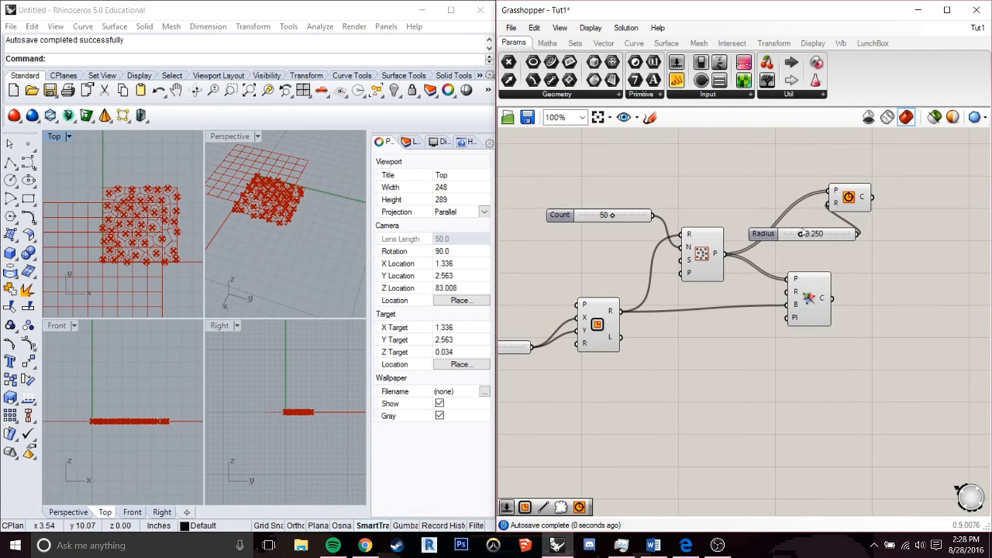
scroll(135, 217, "up", 8)
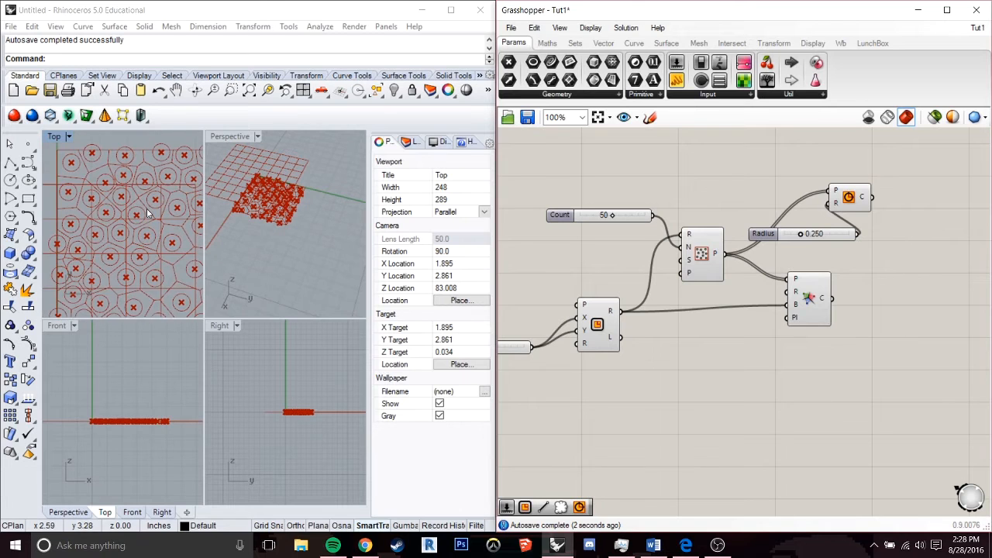
right_click_drag(147, 207, 123, 193)
scroll(126, 196, "down", 2)
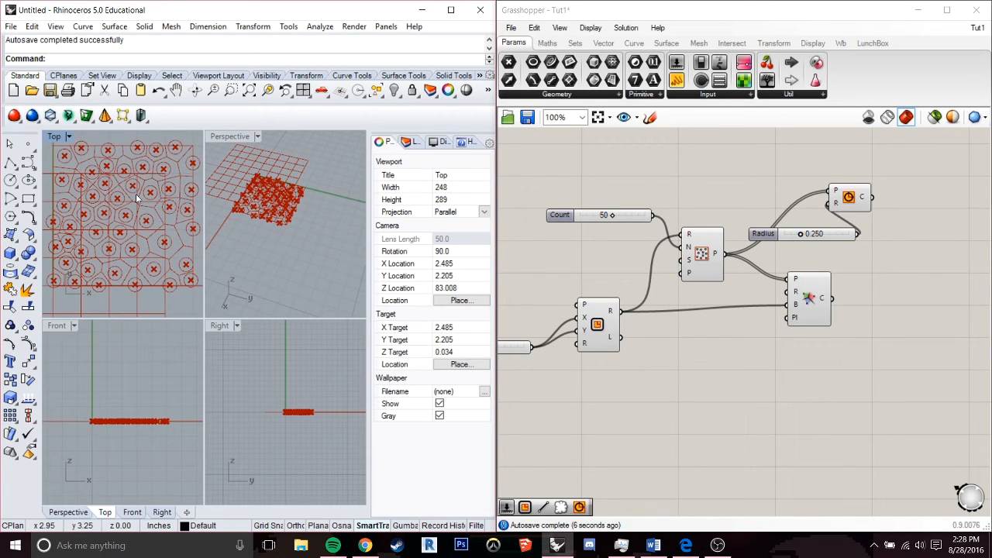
Place the Circle component to the right of its Radius slider and set the radius to 0.170.
left_click_drag(845, 204, 861, 203)
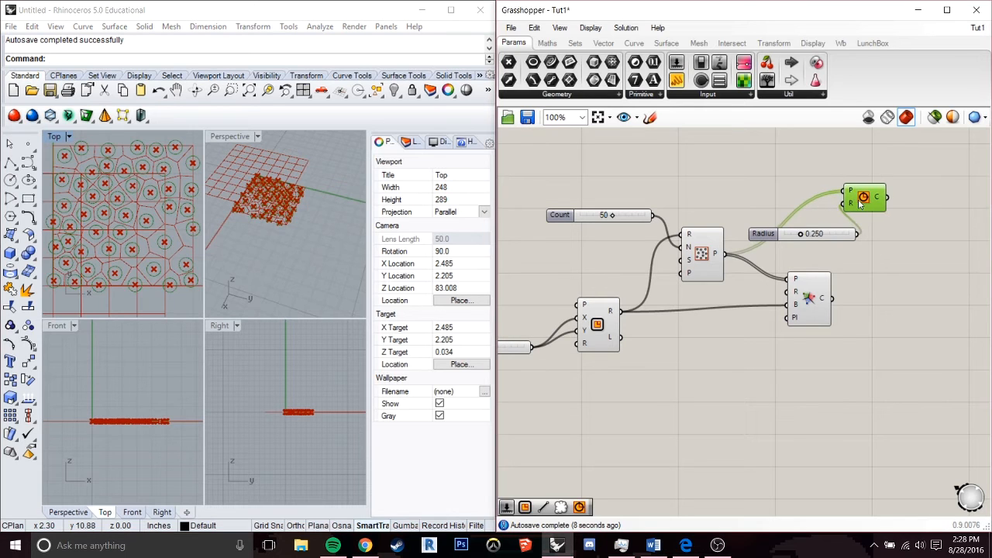
right_click_drag(892, 270, 775, 269)
left_click_drag(743, 207, 787, 254)
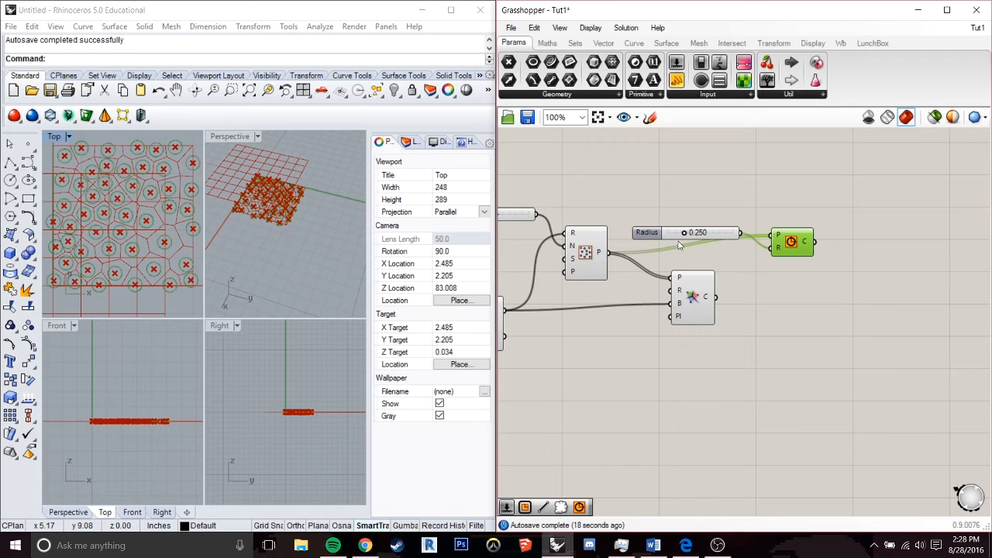
mouse_move(685, 234)
left_mouse_down()
mouse_move(668, 236)
mouse_move(680, 239)
left_mouse_up()
left_click(783, 299)
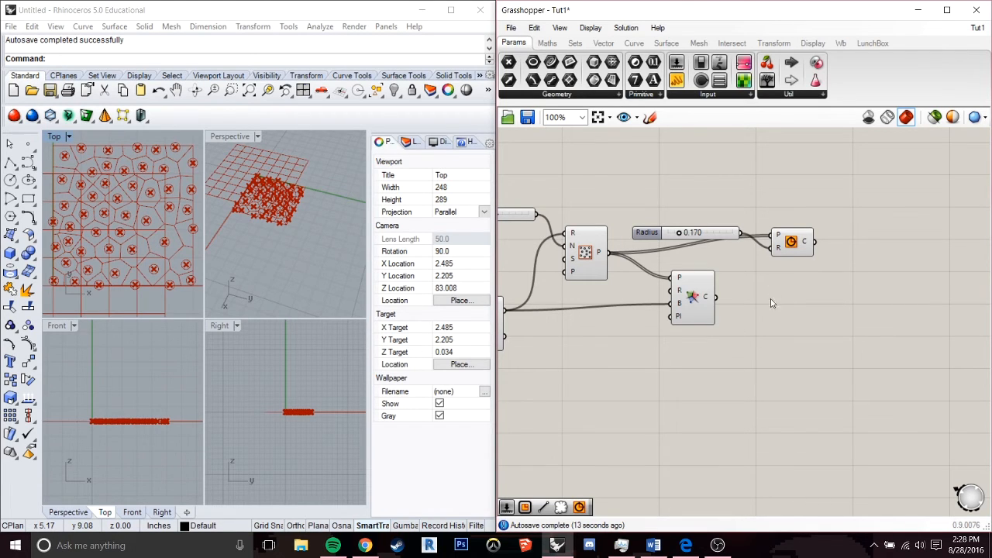
Add a Weave component to the right of the Voronoi component.
double_click(821, 307)
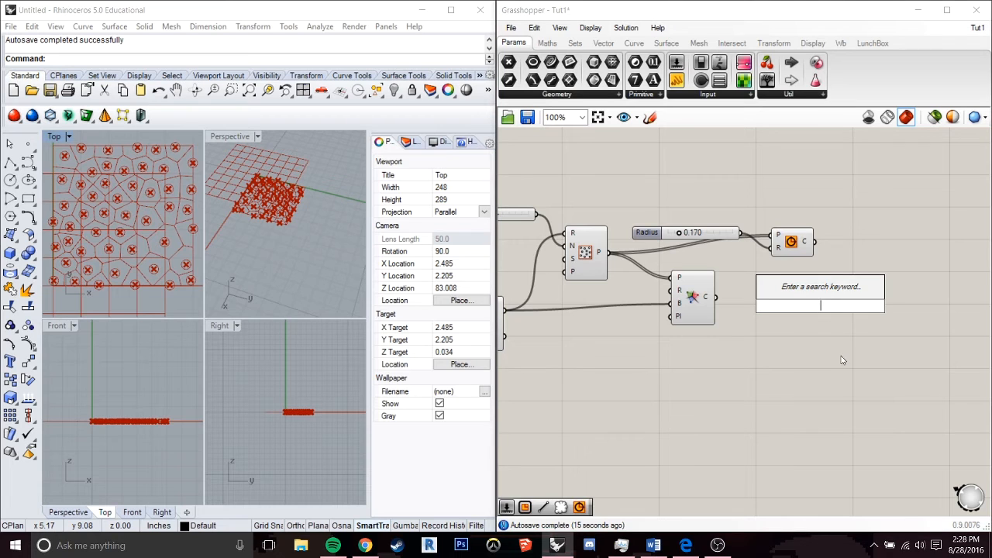
type("weave")
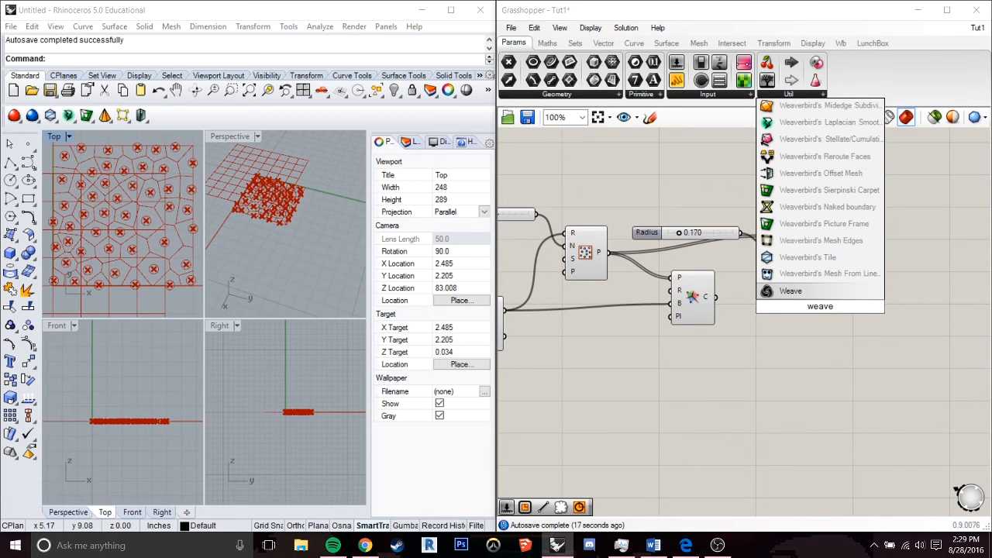
key("Return")
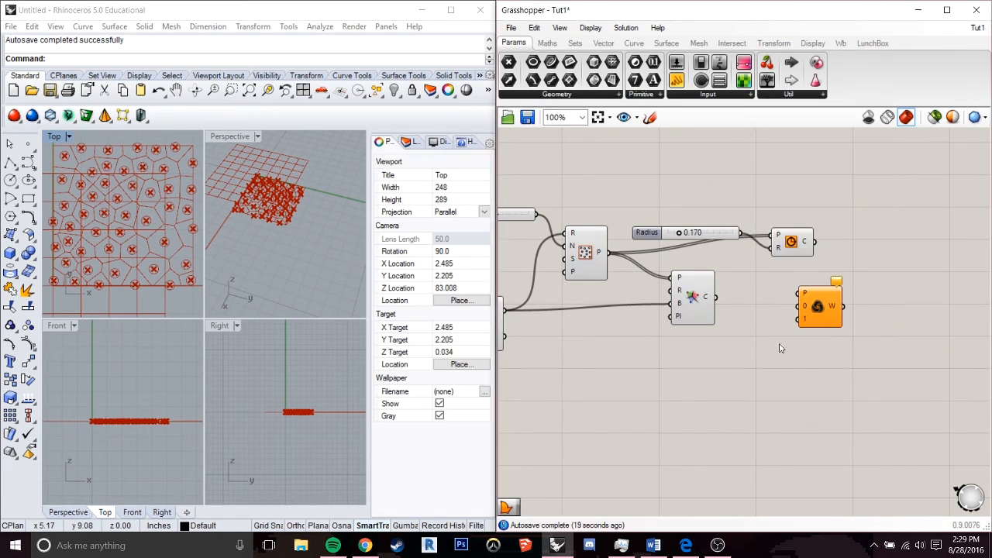
left_click_drag(820, 311, 860, 314)
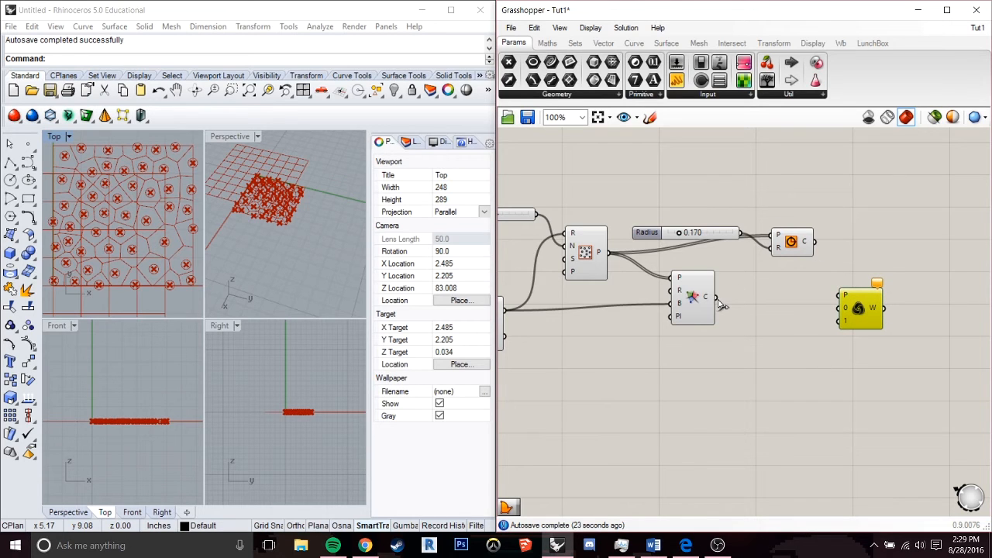
Connect the Voronoi C output to Weave input 0 and the Circle C output to Weave input 1.
left_click_drag(718, 299, 844, 309)
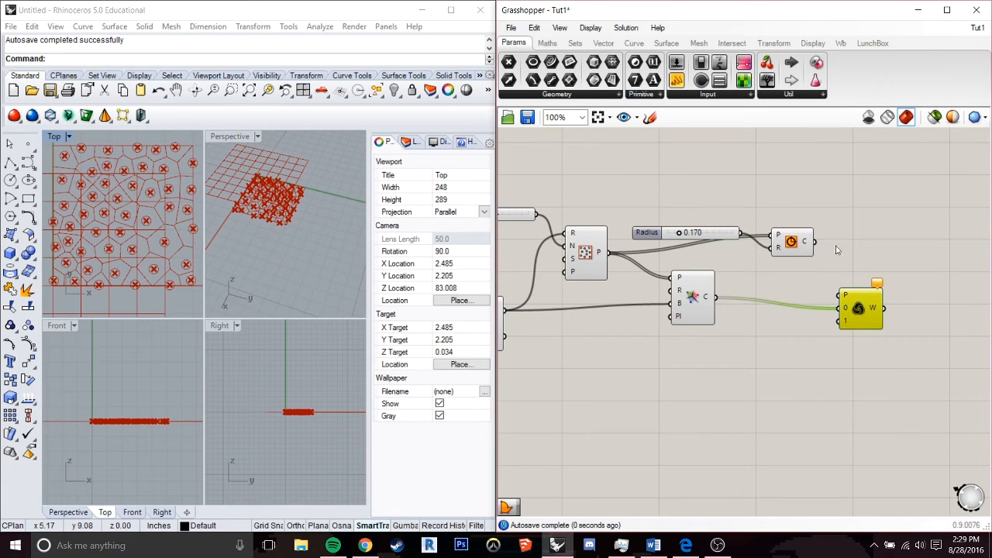
left_click_drag(815, 241, 839, 332)
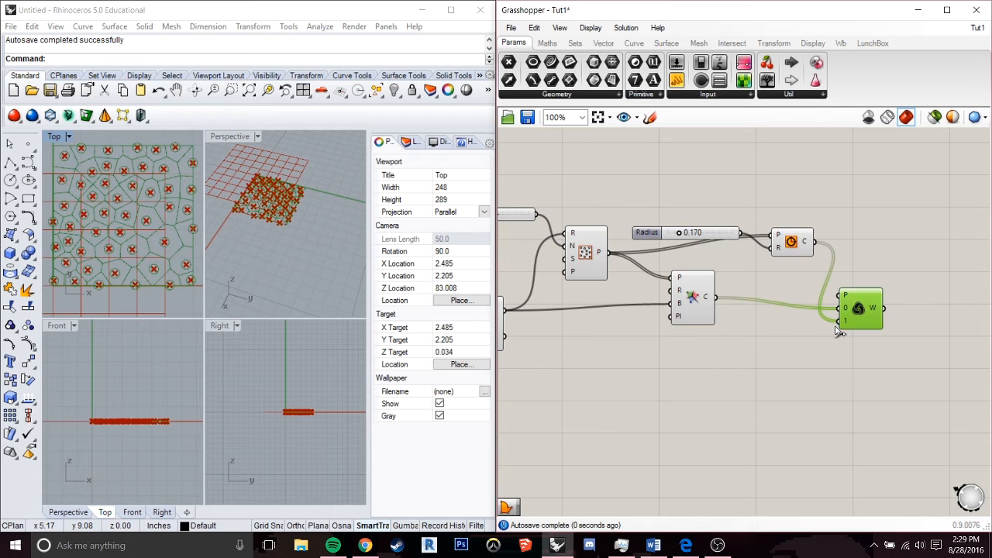
left_click(903, 342)
right_click_drag(905, 341, 843, 351)
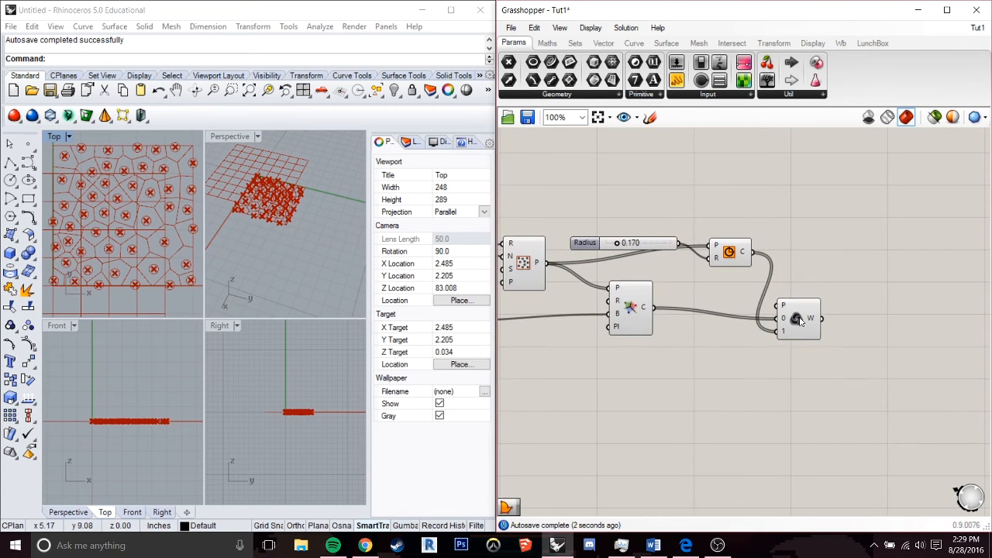
Add a Boundary Surfaces component to the right of Weave and connect the Weave W output to its E input.
left_click(801, 322)
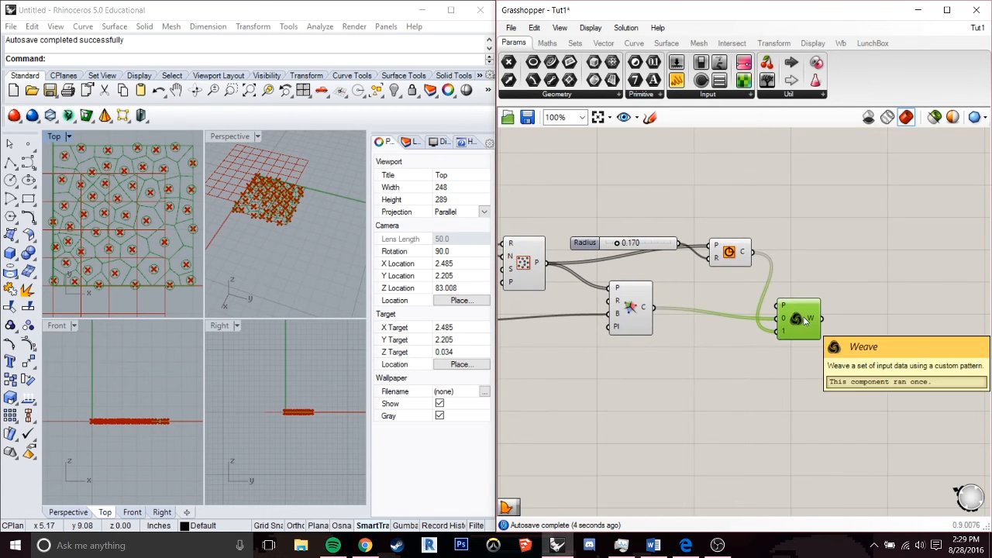
right_click_drag(845, 314, 729, 302)
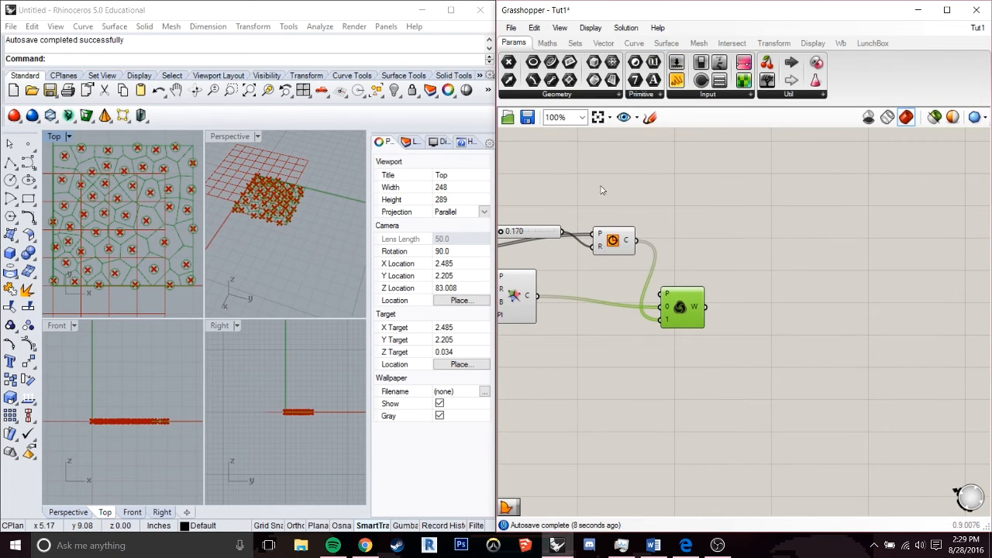
right_click_drag(648, 185, 677, 183)
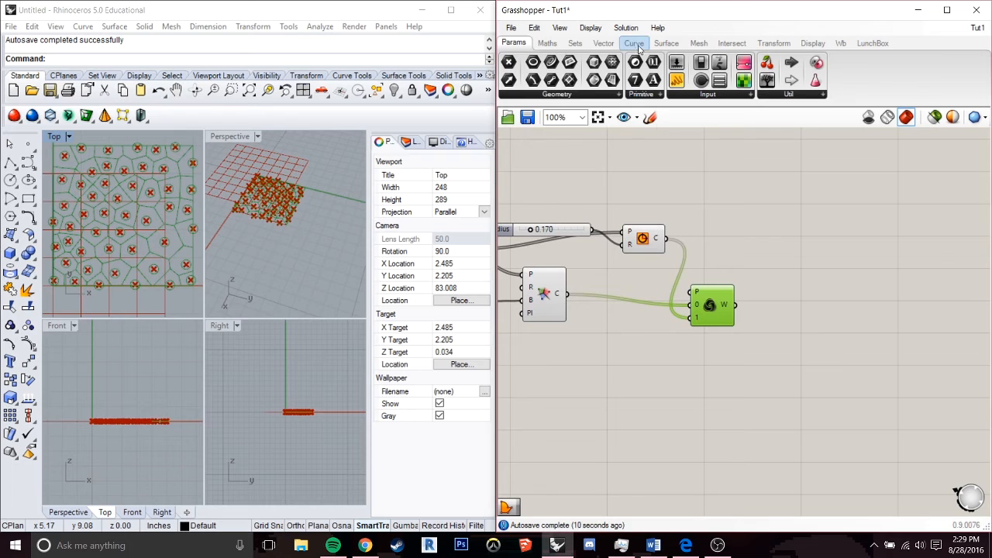
left_click(668, 45)
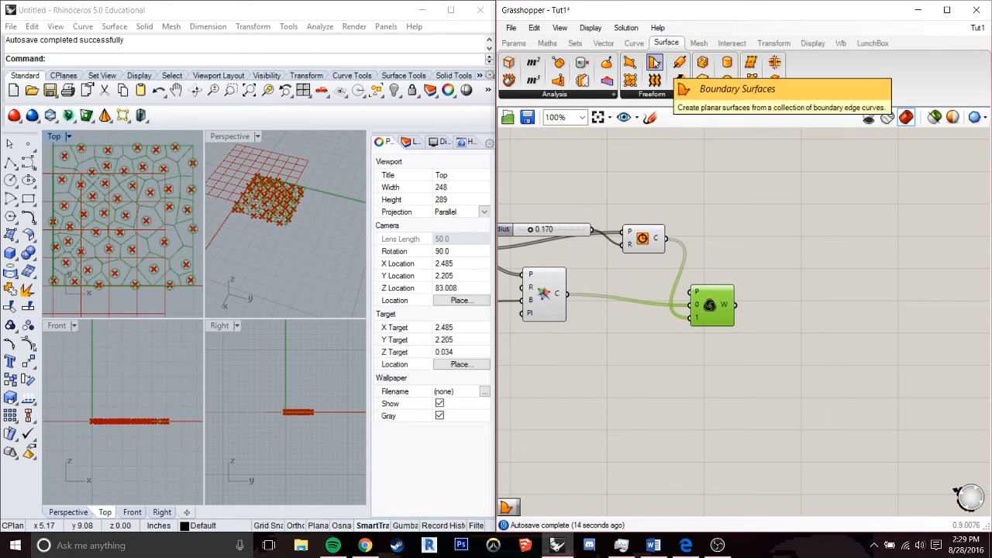
left_click_drag(655, 64, 810, 306)
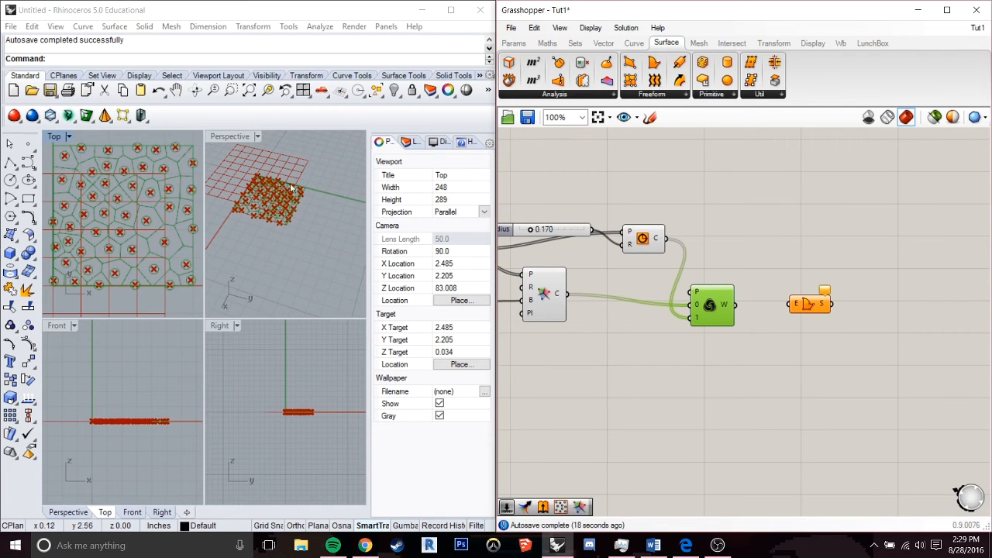
left_click_drag(735, 305, 791, 309)
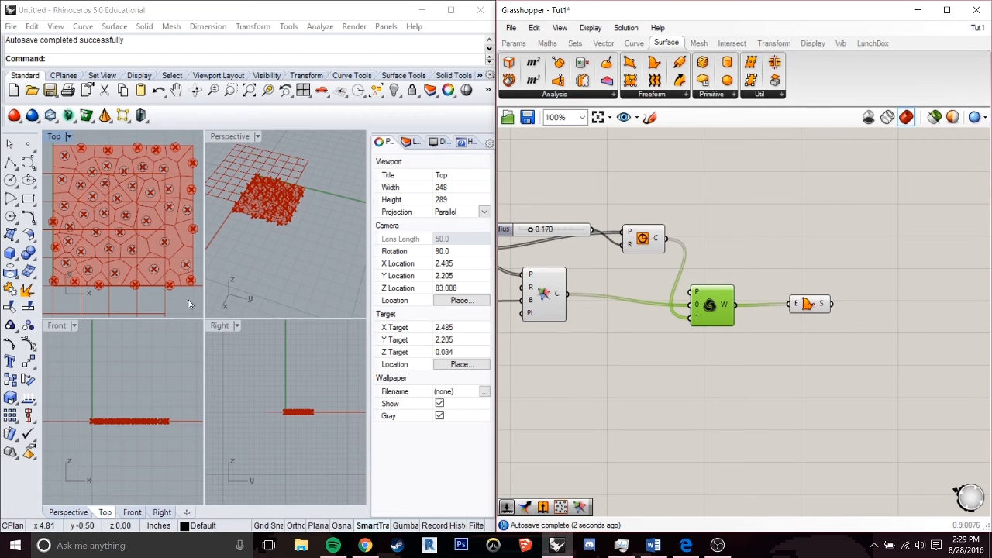
Examine the Boundary Surfaces preview in the Top viewport, checking the circular areas around the Voronoi points up close.
left_click(178, 205)
left_click(841, 361)
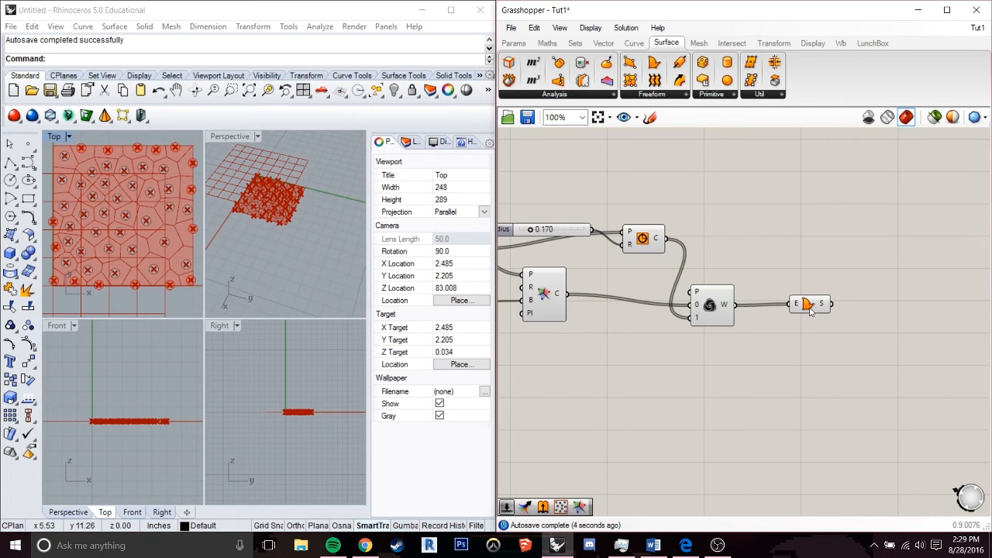
left_click(808, 305)
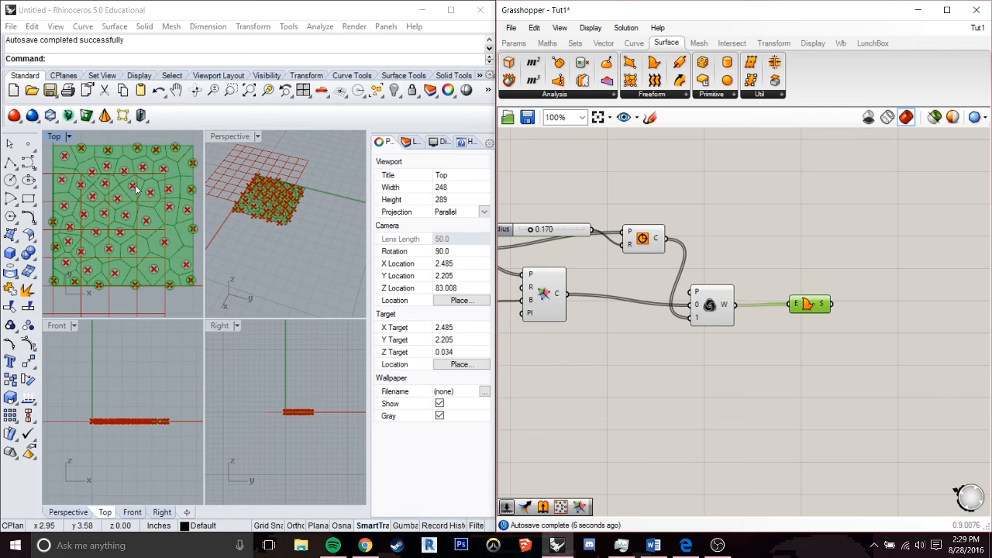
scroll(135, 186, "up", 5)
scroll(135, 185, "up", 5)
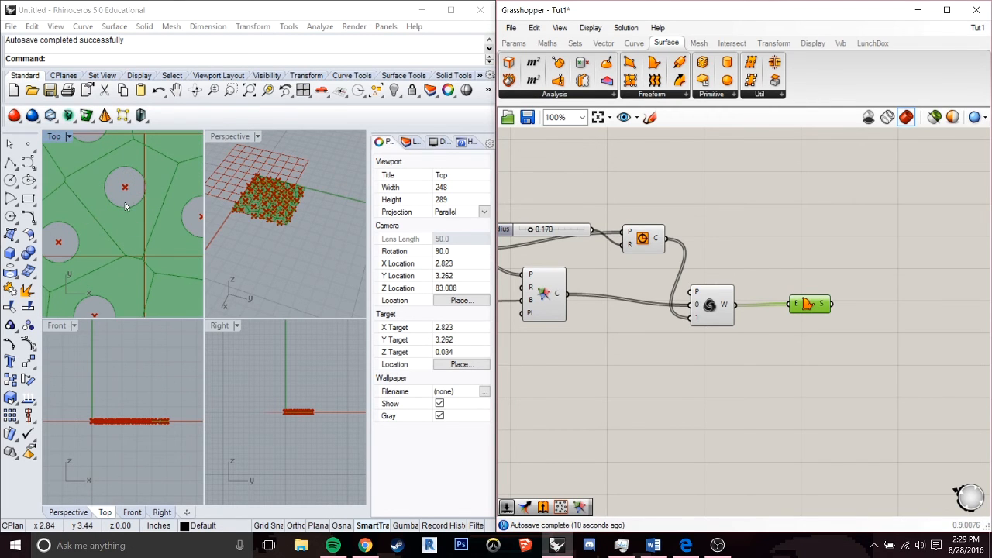
scroll(84, 215, "down", 8)
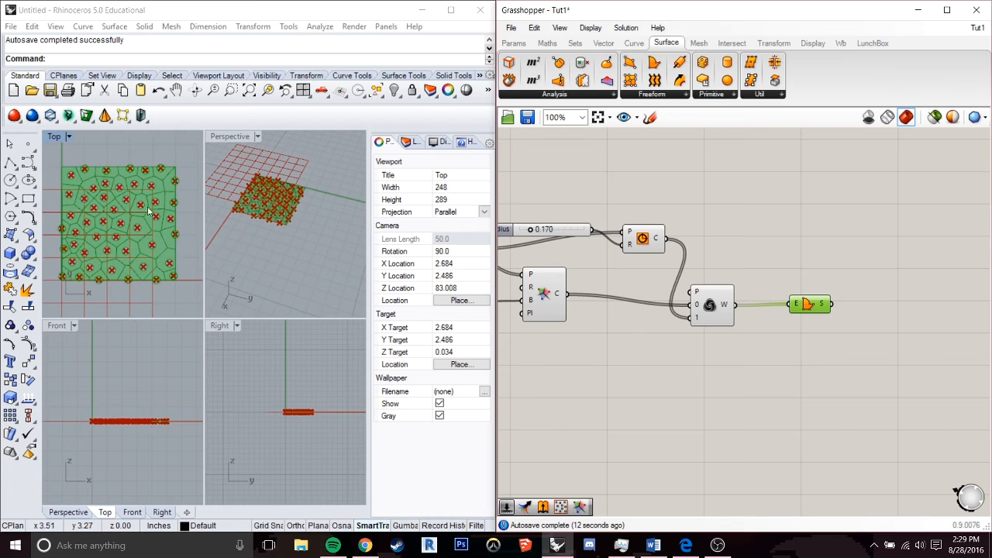
left_click(855, 336)
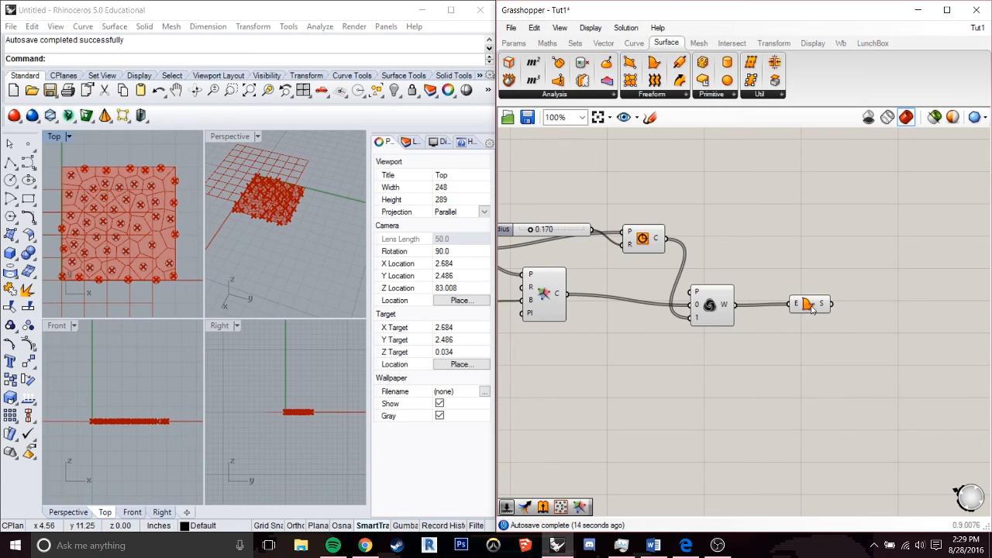
Add an Extrude component to the right of Boundary Surfaces and connect the surface output S to its B input.
left_click_drag(811, 307, 813, 312)
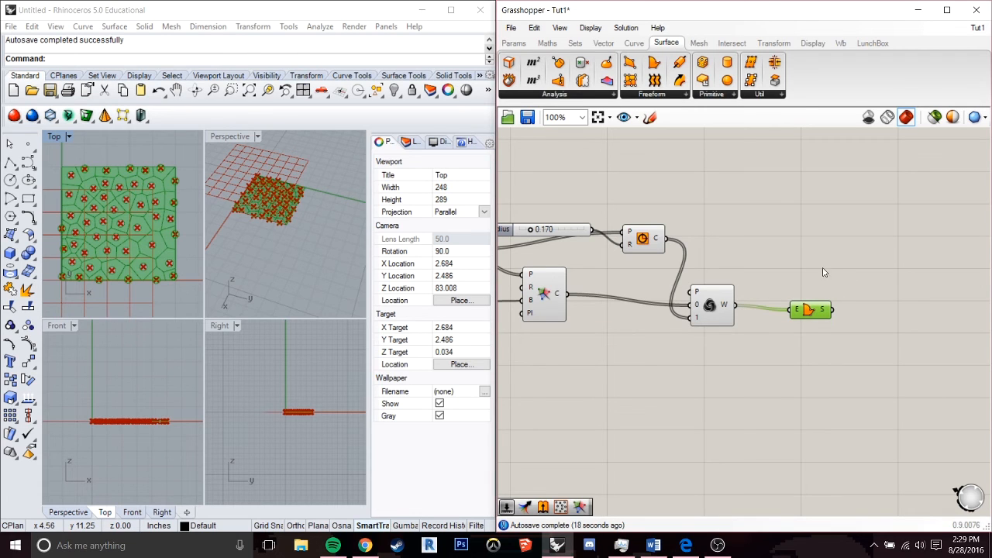
right_click(822, 308)
left_click(731, 361)
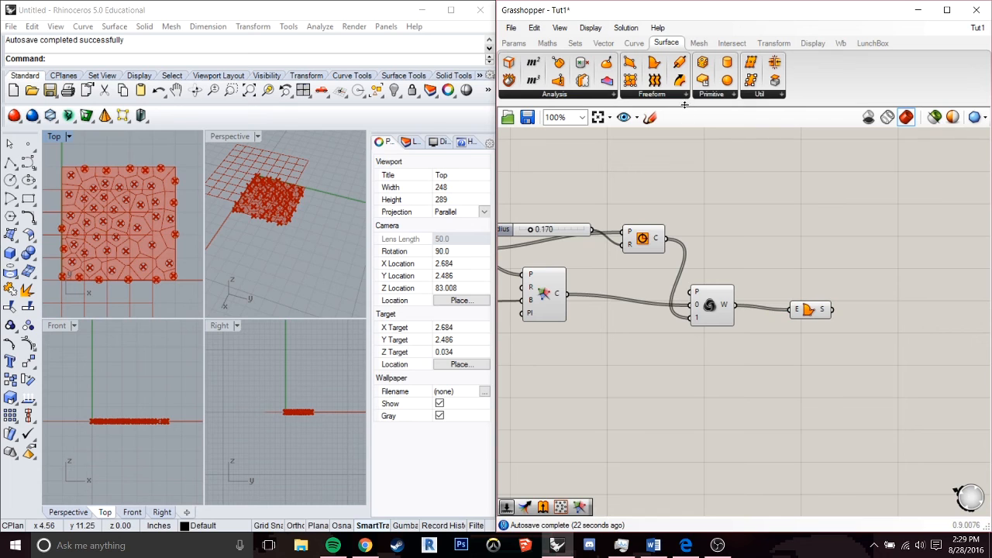
left_click(643, 93)
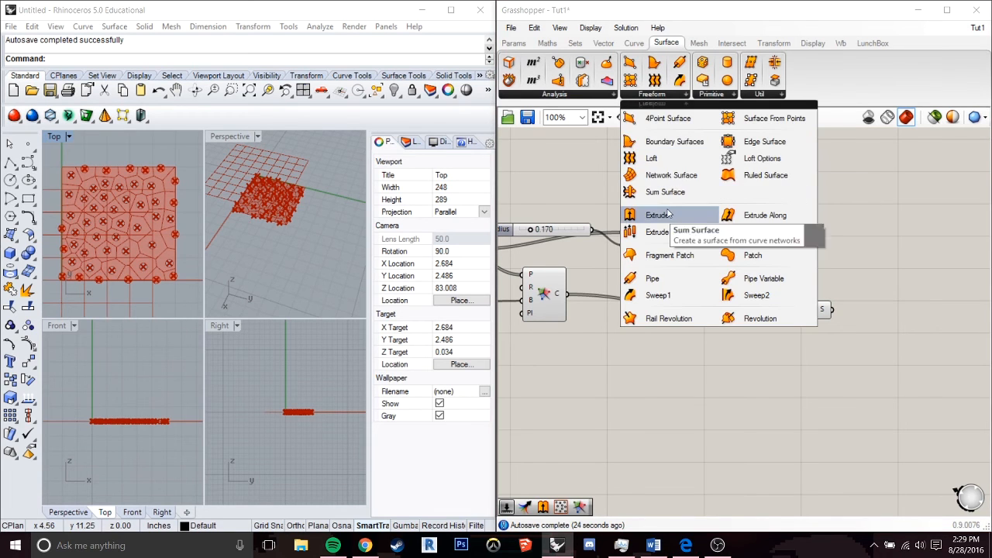
left_click_drag(663, 217, 905, 318)
left_click_drag(832, 309, 883, 310)
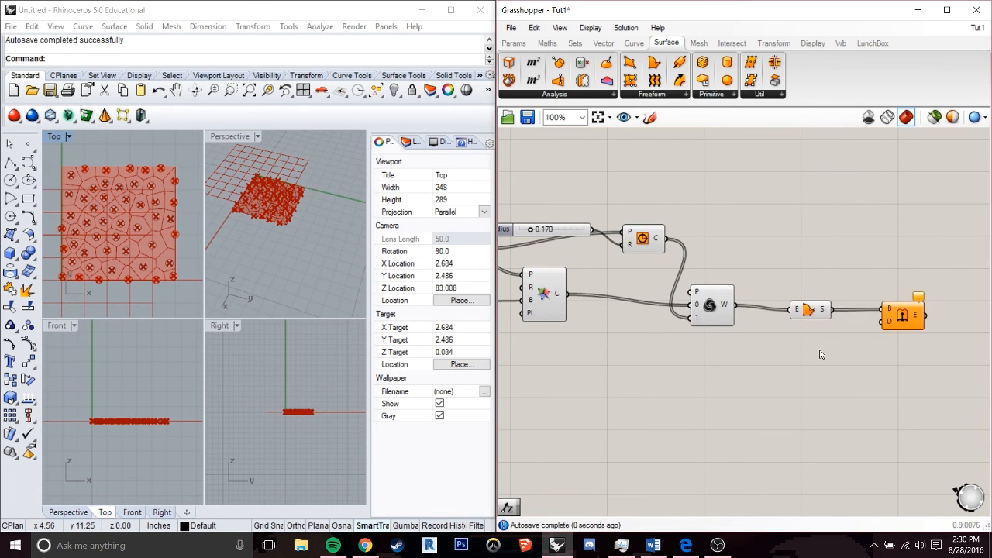
Add a Unit Z component below Boundary Surfaces and connect its V output to the Extrude D input.
double_click(803, 358)
type("unit z")
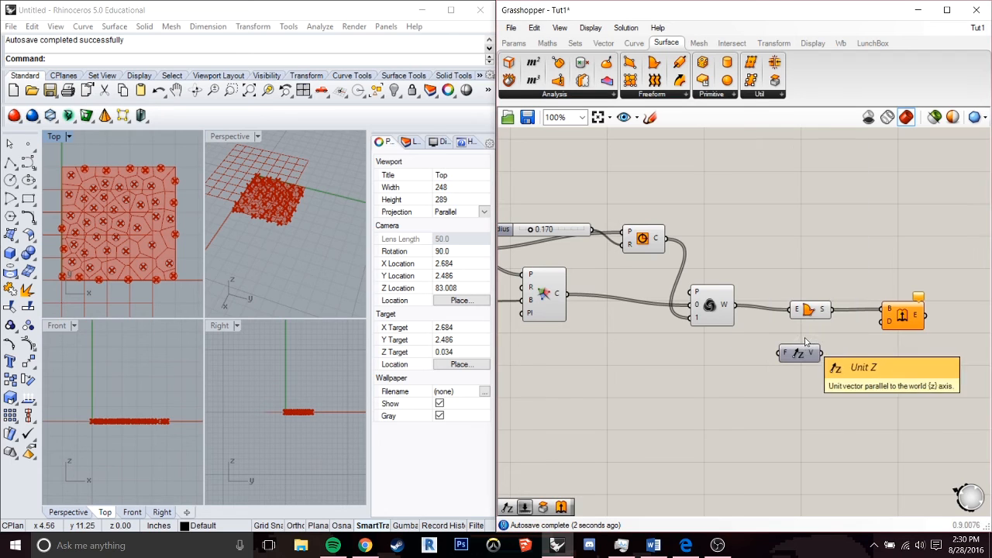
key("Return")
left_click_drag(795, 363, 883, 321)
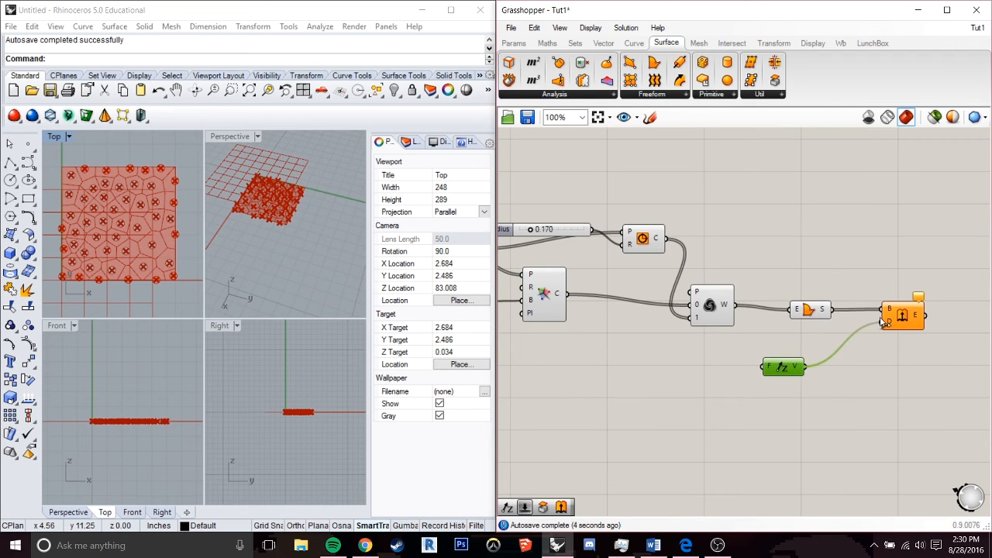
Inspect the extruded Voronoi cells in the Front and Perspective viewports.
scroll(120, 399, "up", 3)
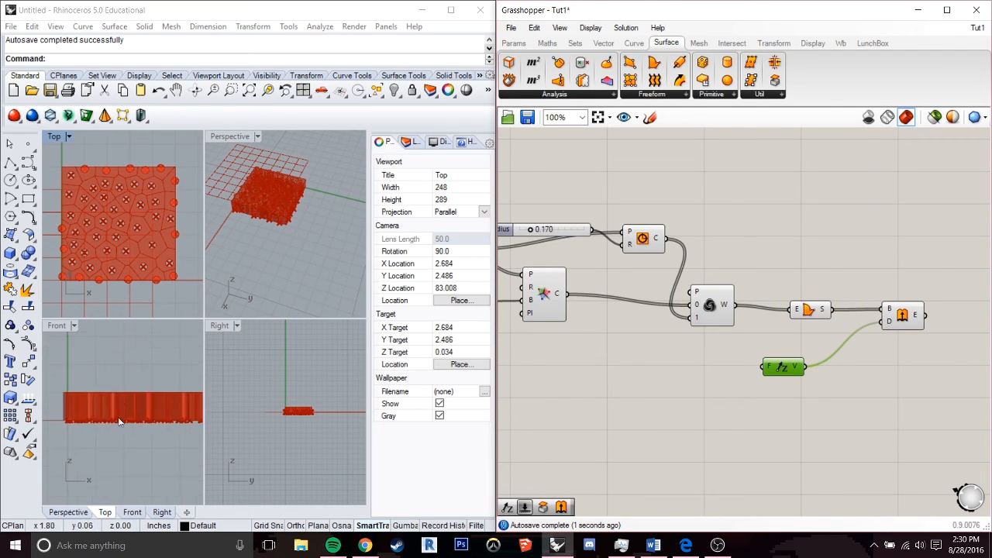
right_click_drag(128, 415, 115, 425)
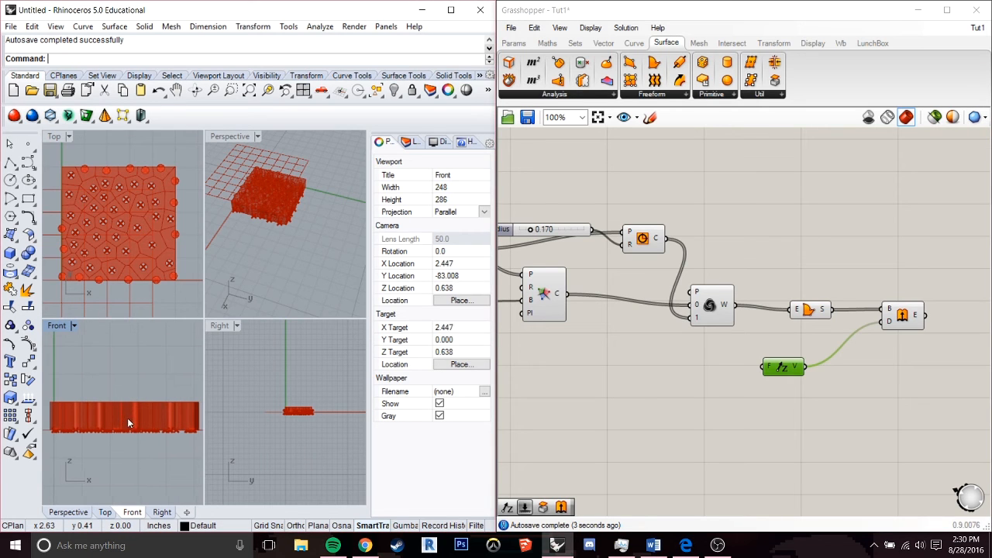
scroll(255, 205, "up", 9)
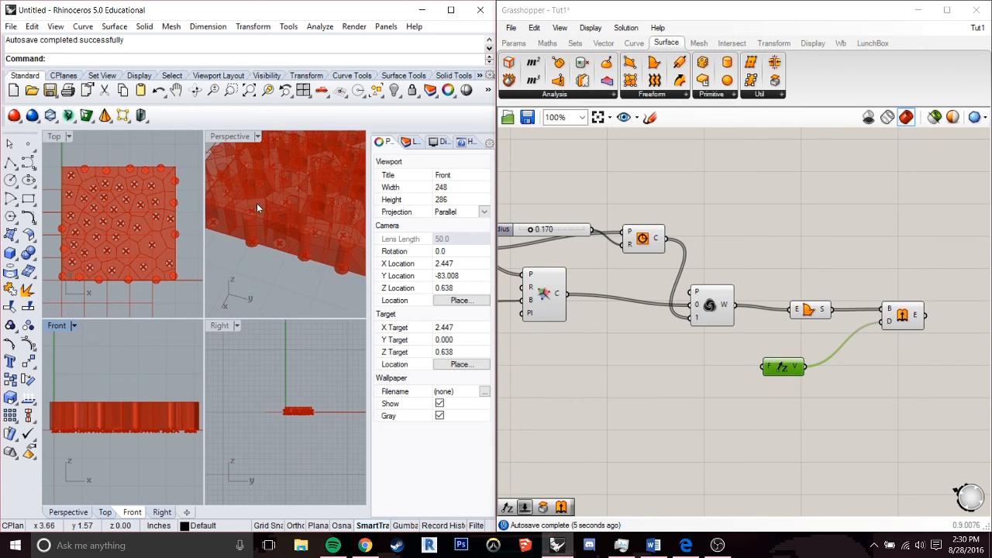
right_click_drag(257, 205, 228, 225)
left_click(185, 227)
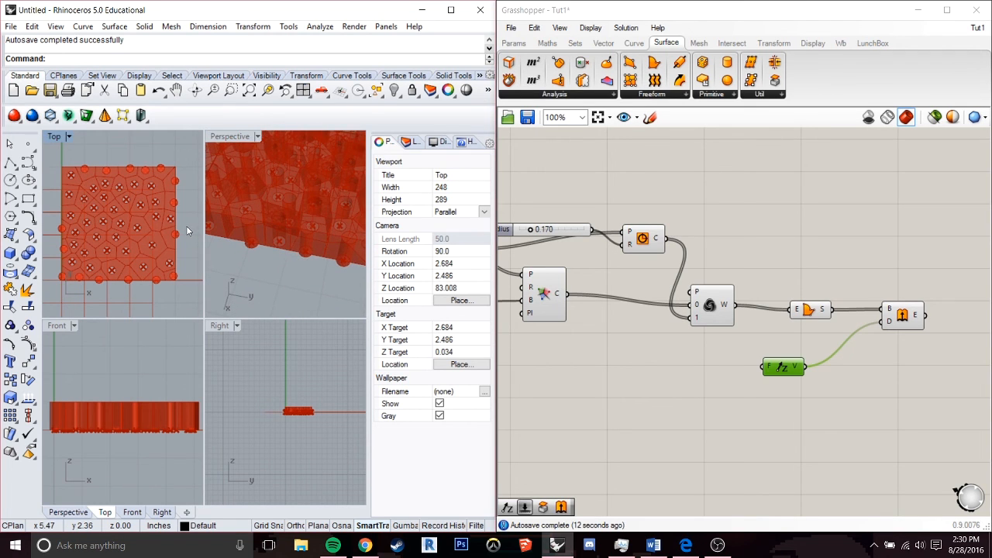
Maximize Rhino without Grasshopper in front and compare the red extrusion preview with the finished grey Voronoi model.
left_click(450, 10)
left_click(916, 11)
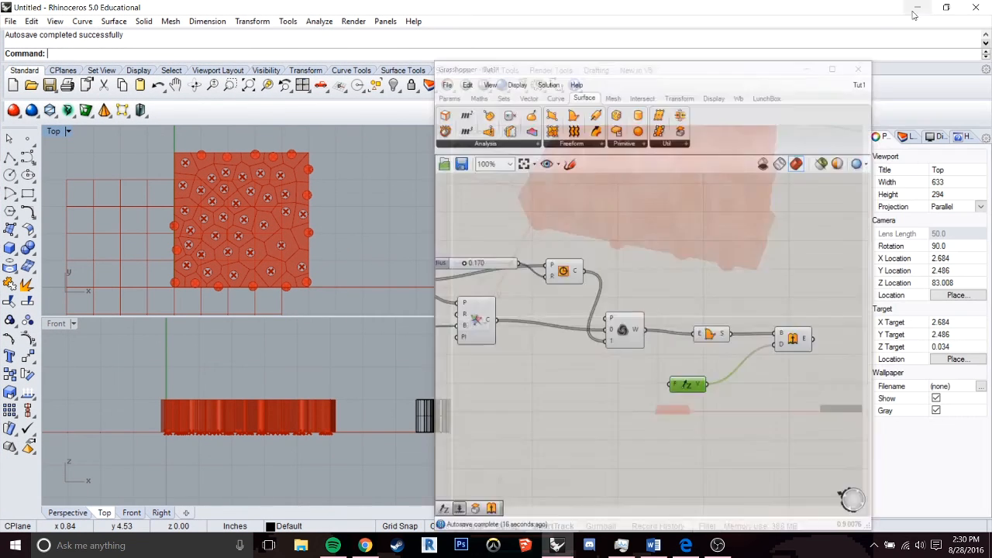
left_click(608, 256)
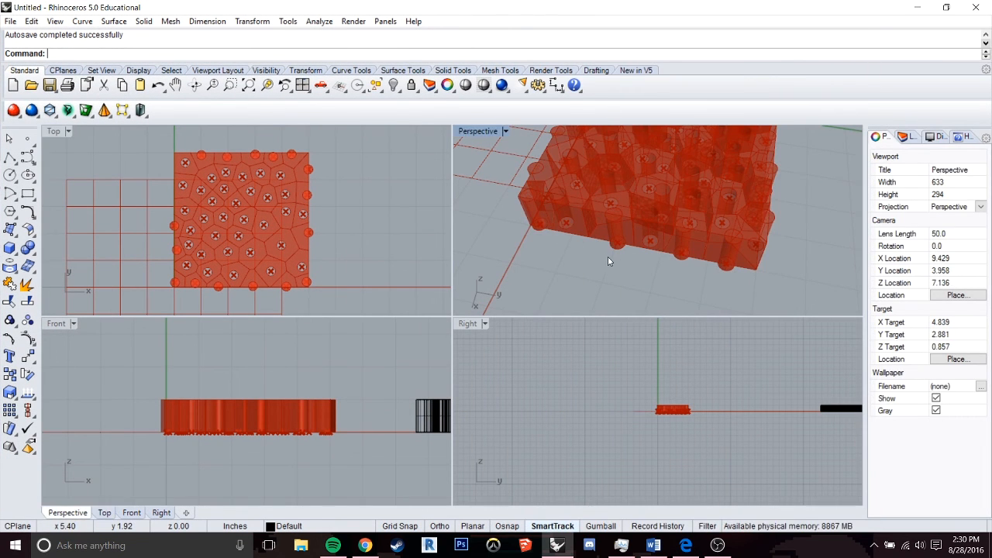
scroll(608, 257, "down", 5)
right_click_drag(715, 284, 572, 201, "shift")
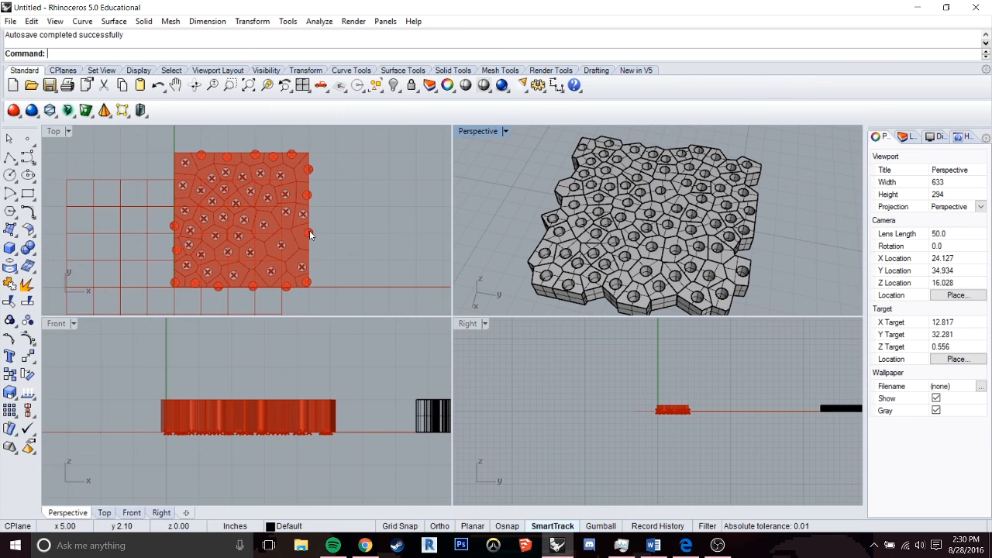
scroll(310, 232, "up", 2)
mouse_move(672, 251)
right_mouse_down()
mouse_move(682, 256)
mouse_move(669, 263)
right_mouse_up()
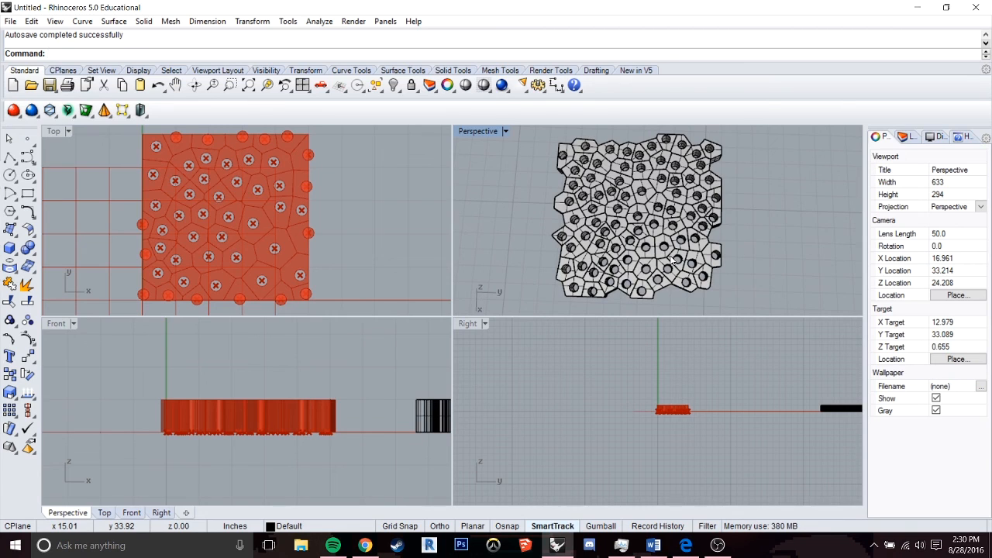